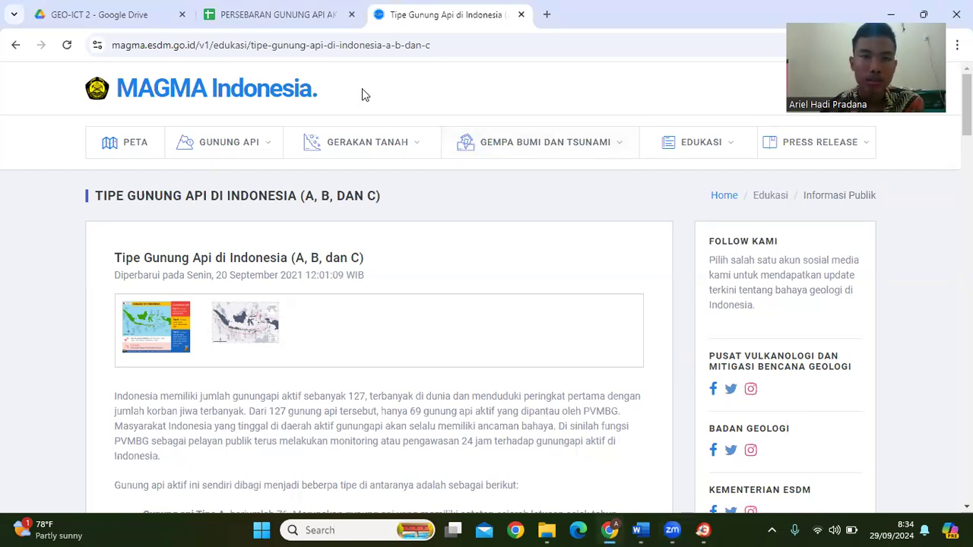
Review the hardware and software list in the Word document and the Type A volcano coordinate table on the MAGMA Indonesia page in Chrome.
{"action": "left_click", "coordinate": [640, 530]}
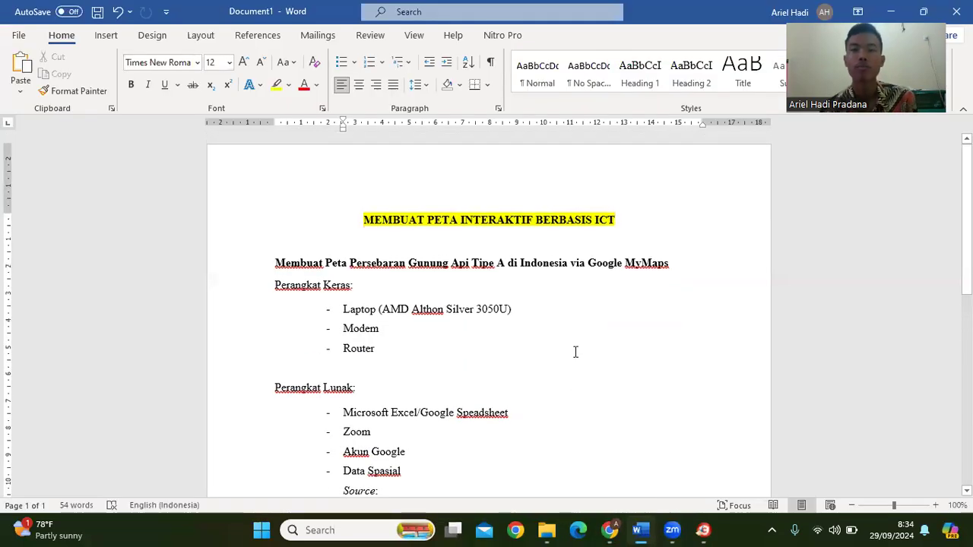
{"action": "scroll", "coordinate": [575, 352], "scroll_direction": "down", "scroll_amount": 2}
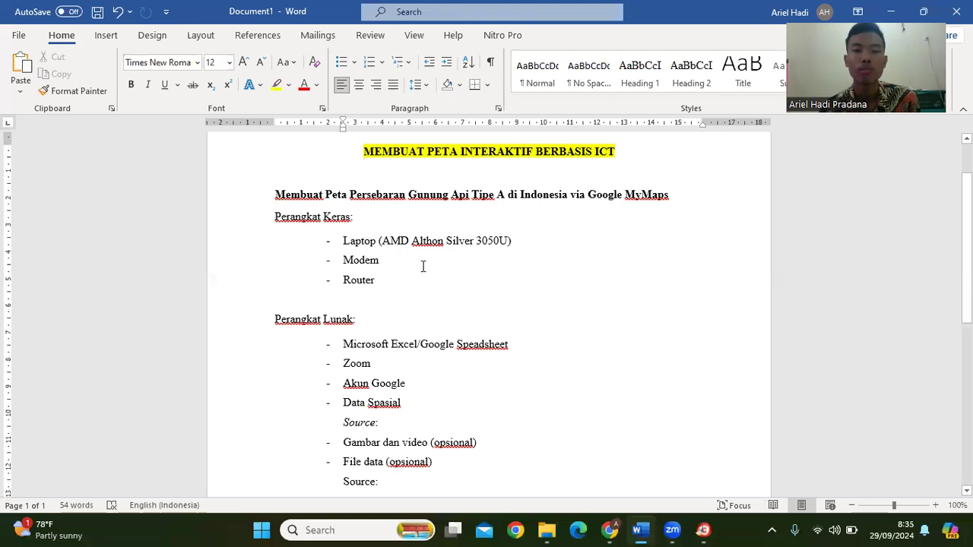
{"action": "scroll", "coordinate": [422, 266], "scroll_direction": "down", "scroll_amount": 1}
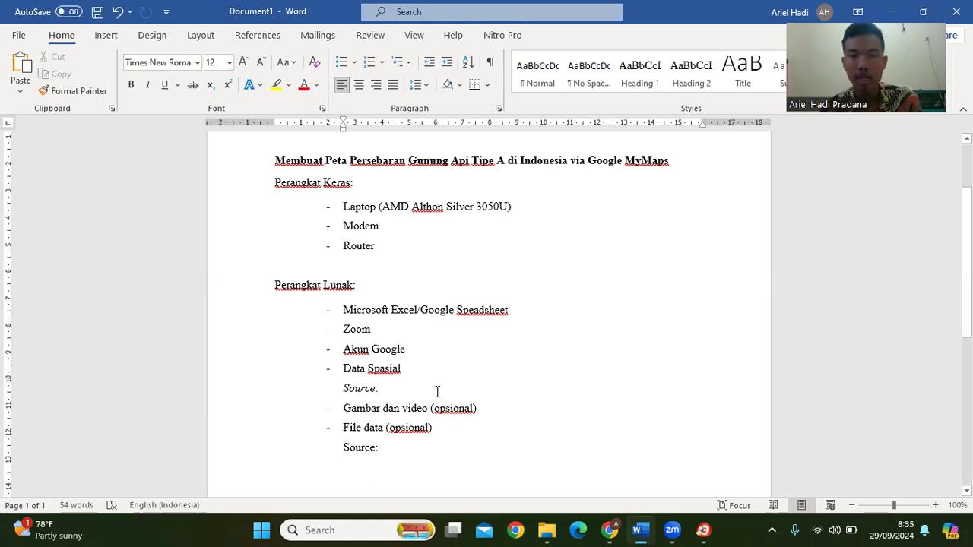
{"action": "left_click", "coordinate": [610, 525]}
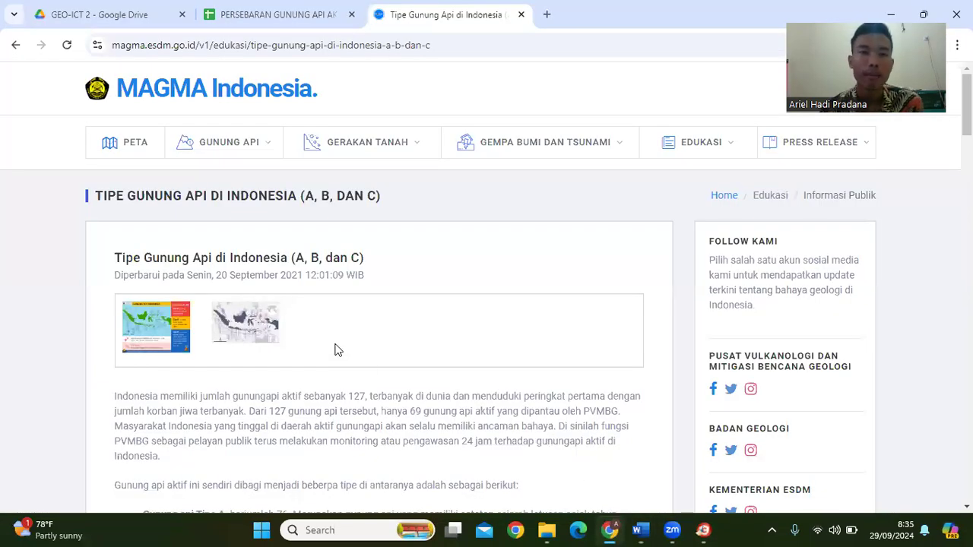
{"action": "scroll", "coordinate": [300, 239], "scroll_direction": "down", "scroll_amount": 1}
{"action": "scroll", "coordinate": [300, 239], "scroll_direction": "up", "scroll_amount": 1}
{"action": "scroll", "coordinate": [300, 236], "scroll_direction": "down", "scroll_amount": 6}
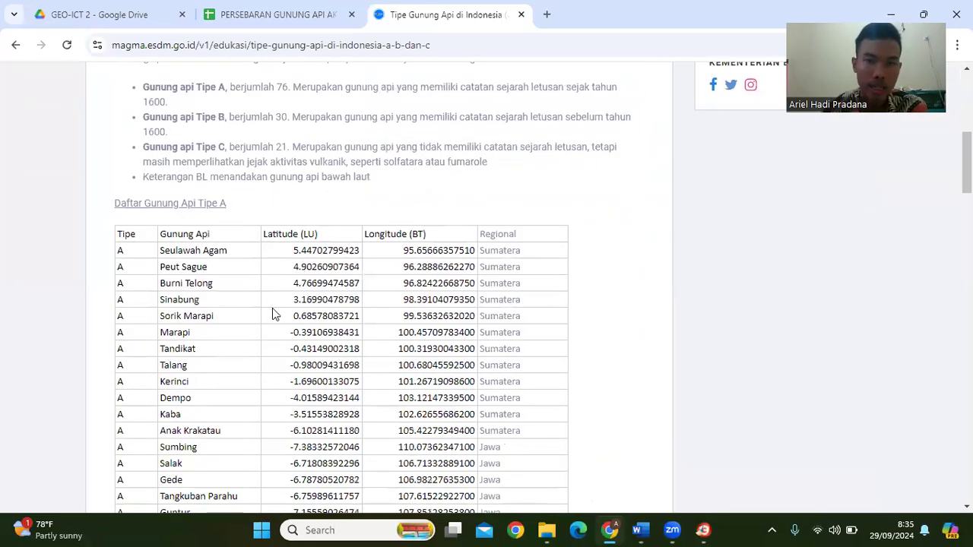
{"action": "scroll", "coordinate": [369, 314], "scroll_direction": "down", "scroll_amount": 1}
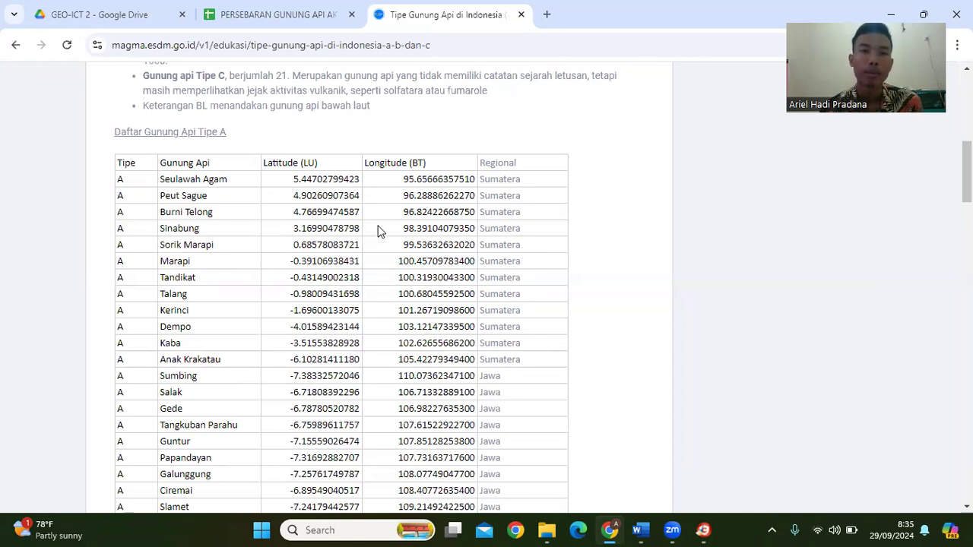
{"action": "scroll", "coordinate": [380, 231], "scroll_direction": "up", "scroll_amount": 3}
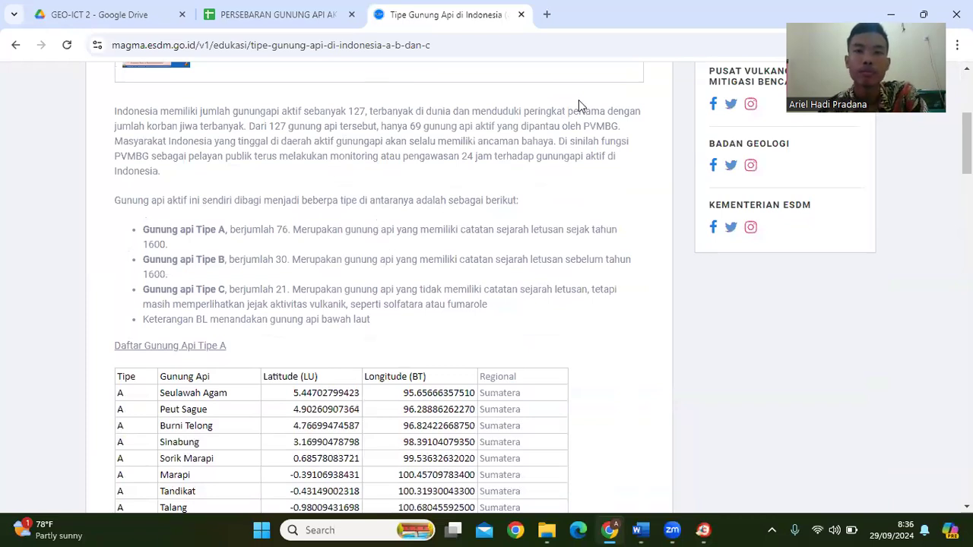
Copy the MAGMA Indonesia page's URL and paste it after Source under Data Spasial in the Word document.
{"action": "key", "text": "ctrl+l"}
{"action": "key", "text": "ctrl+c"}
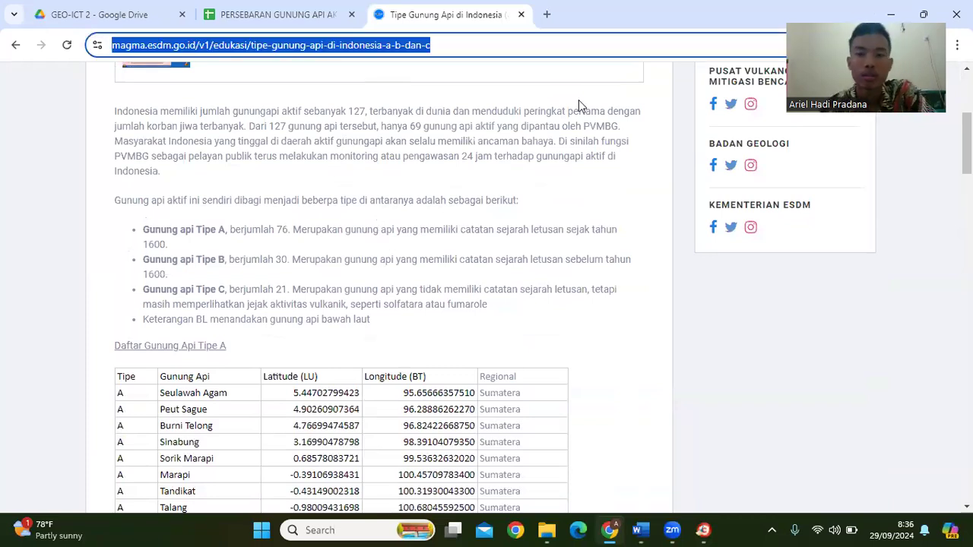
{"action": "left_click", "coordinate": [641, 529]}
{"action": "left_click", "coordinate": [386, 388]}
{"action": "key", "text": "ctrl+v"}
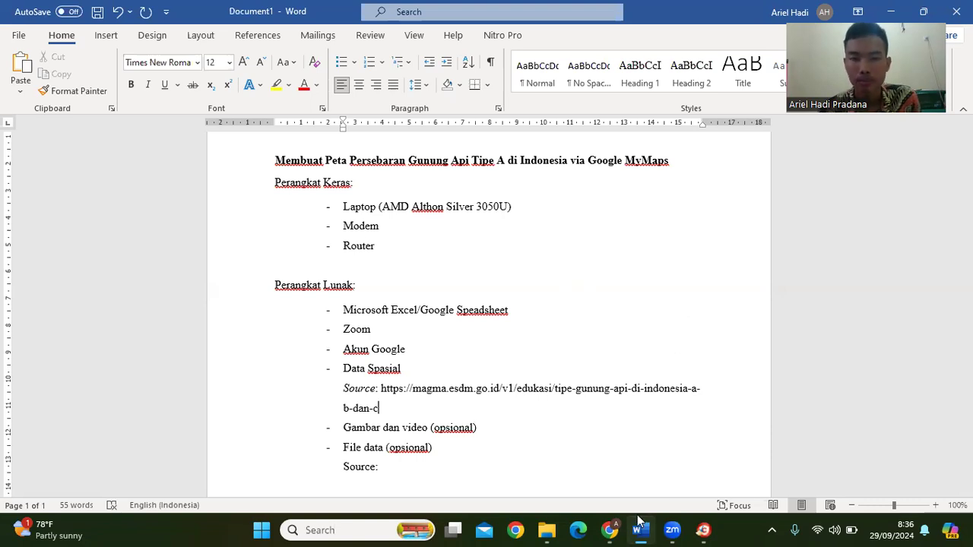
Switch to Chrome and create a new Google Sheets spreadsheet in the GEO-ICT 2 Drive folder.
{"action": "left_click", "coordinate": [615, 530]}
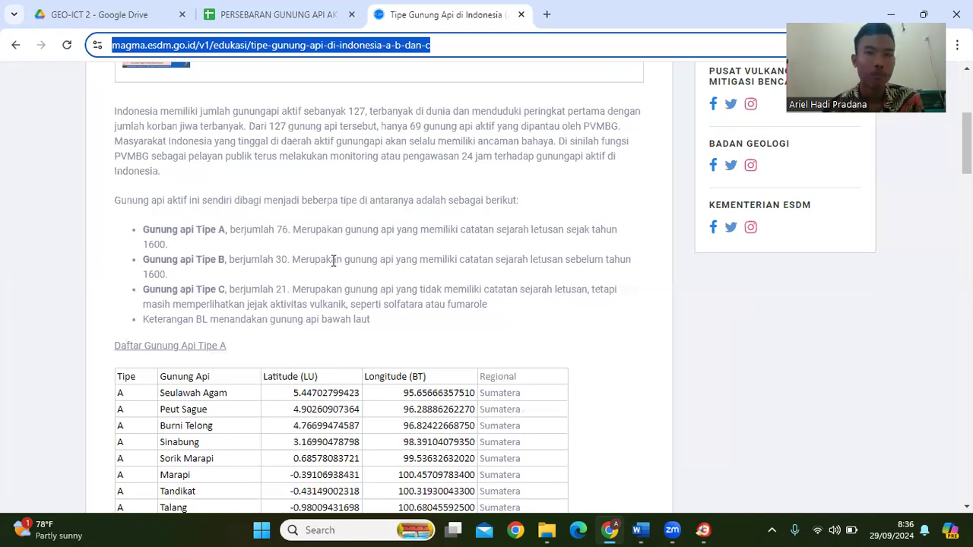
{"action": "left_click", "coordinate": [137, 14]}
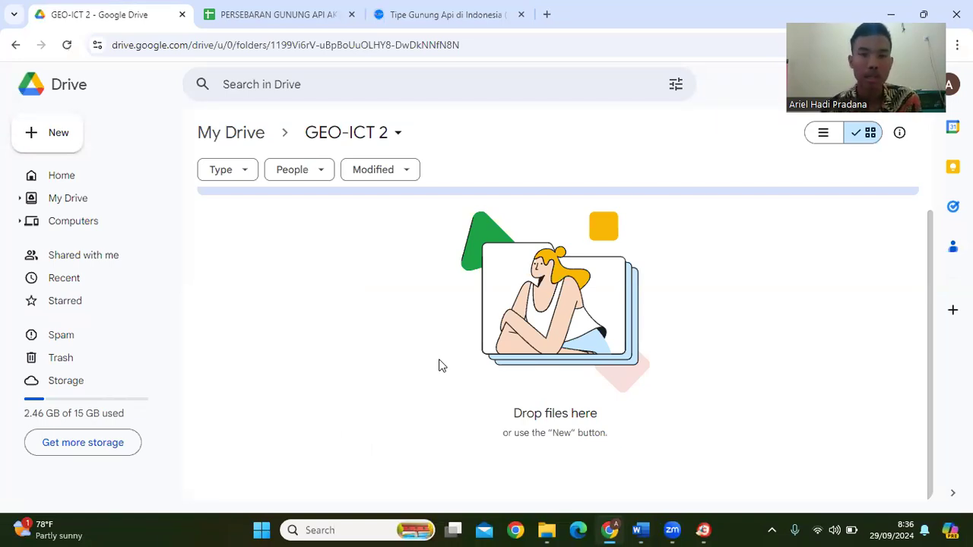
{"action": "right_click", "coordinate": [672, 315]}
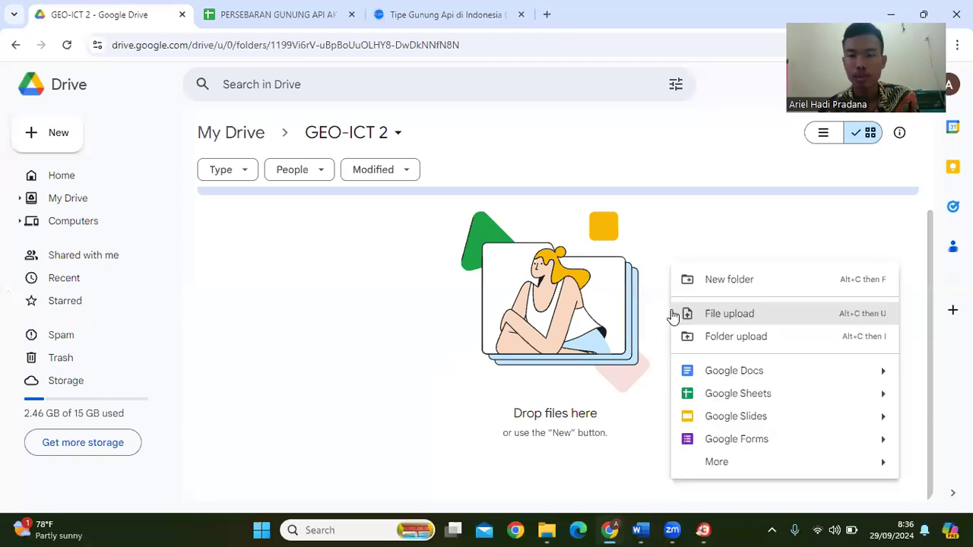
{"action": "left_click", "coordinate": [708, 394]}
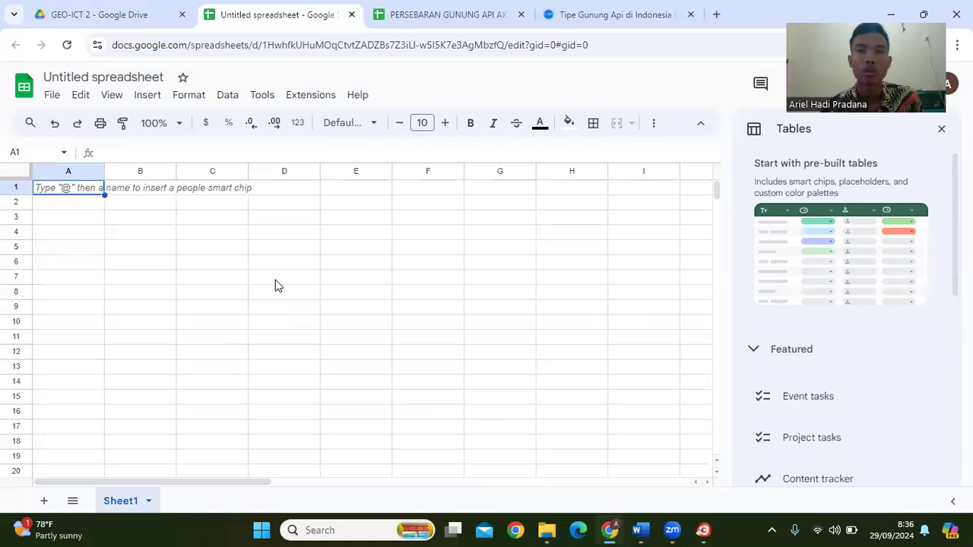
Copy range A1:F77 from the PERSEBARAN GUNUNG API AKTIF TIPE A DI INDONESIA spreadsheet into the untitled spreadsheet, starting at cell A1.
{"action": "left_click", "coordinate": [448, 14]}
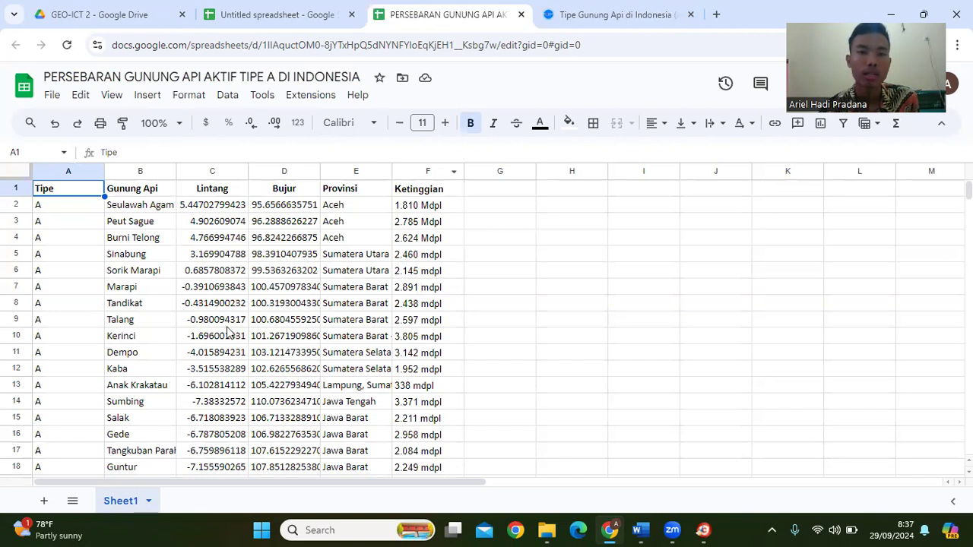
{"action": "scroll", "coordinate": [223, 331], "scroll_direction": "down", "scroll_amount": 5}
{"action": "scroll", "coordinate": [222, 331], "scroll_direction": "down", "scroll_amount": 8}
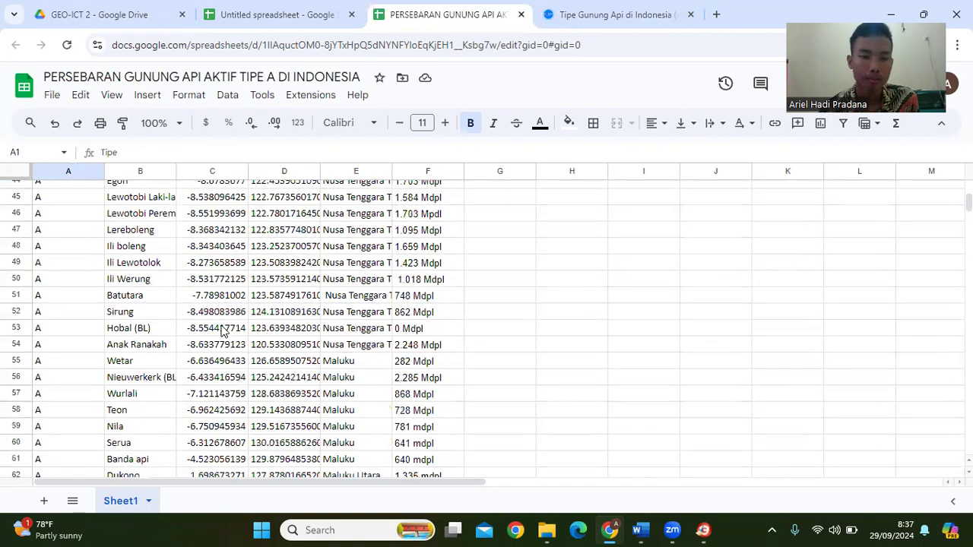
{"action": "scroll", "coordinate": [223, 330], "scroll_direction": "down", "scroll_amount": 10}
{"action": "scroll", "coordinate": [223, 331], "scroll_direction": "up", "scroll_amount": 20}
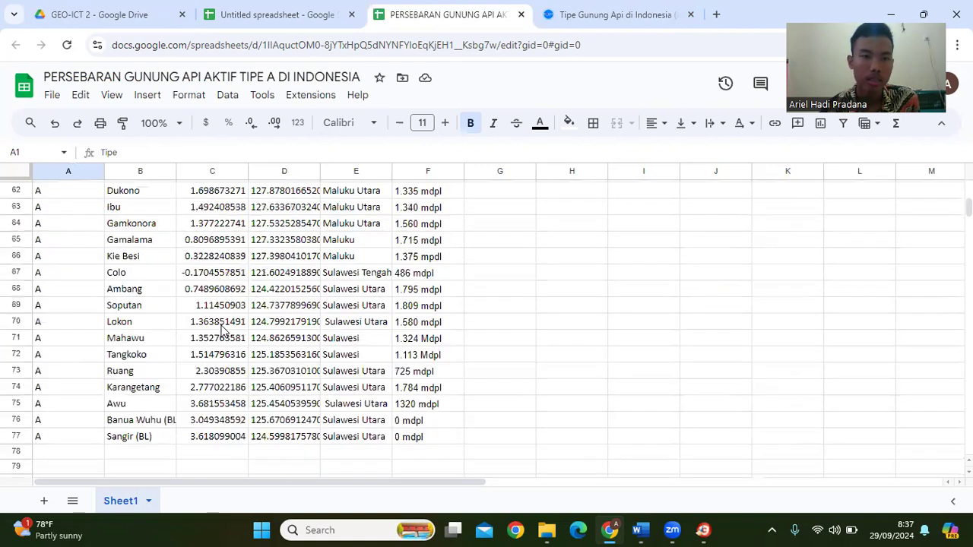
{"action": "scroll", "coordinate": [222, 331], "scroll_direction": "up", "scroll_amount": 2}
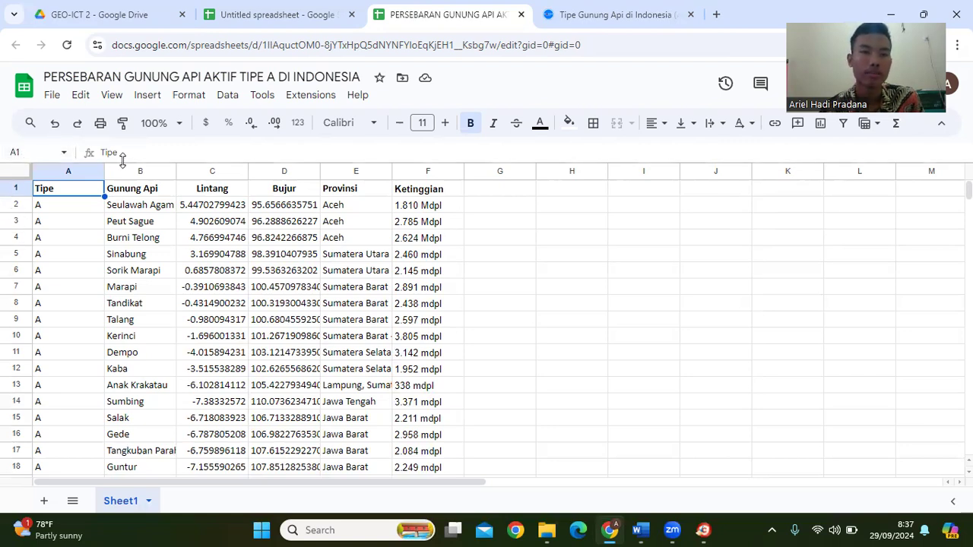
{"action": "left_click", "coordinate": [73, 230]}
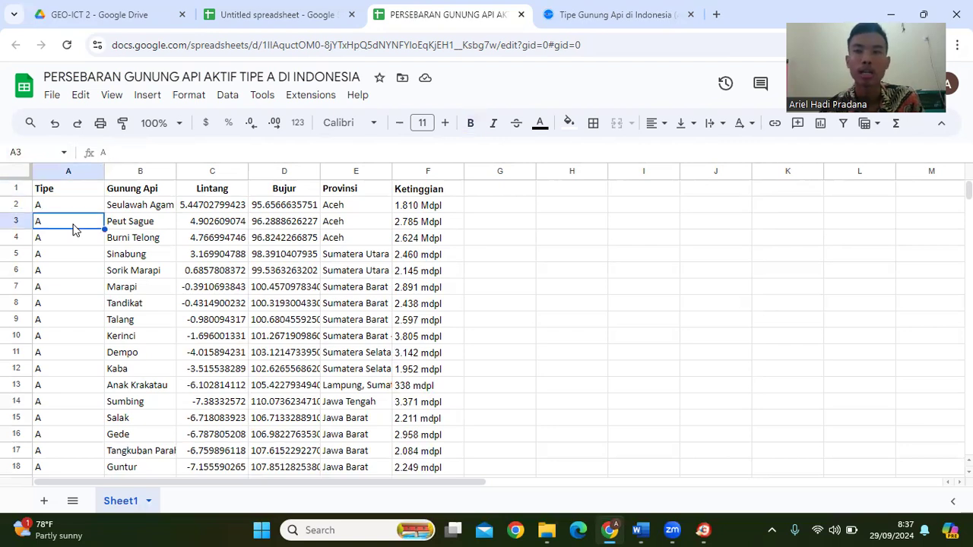
{"action": "left_click", "coordinate": [67, 195]}
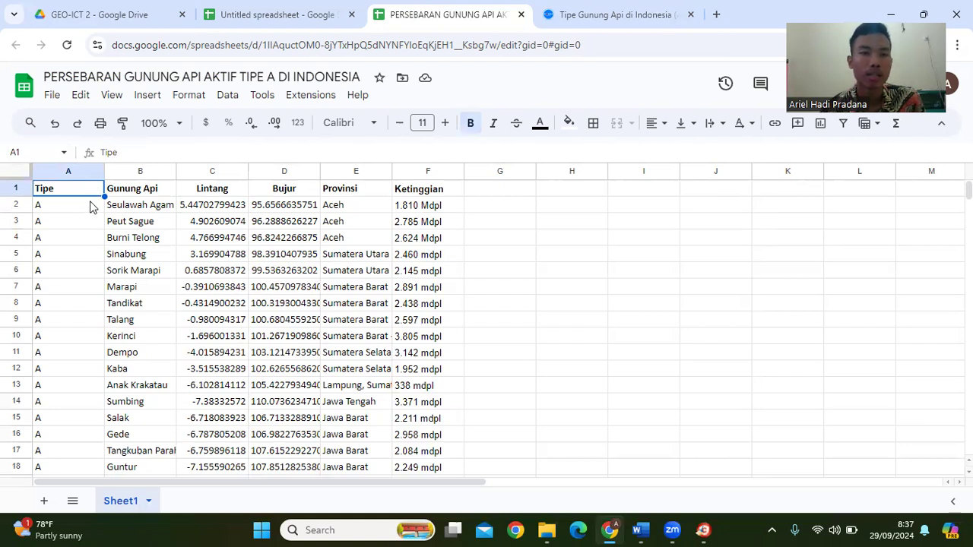
{"action": "left_click_drag", "start_coordinate": [88, 193], "coordinate": [405, 404]}
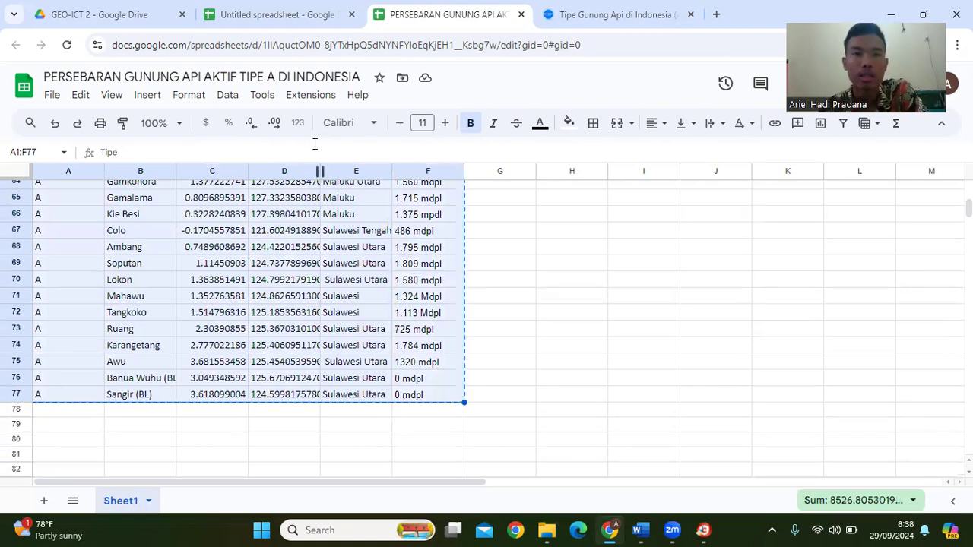
{"action": "left_click", "coordinate": [257, 8]}
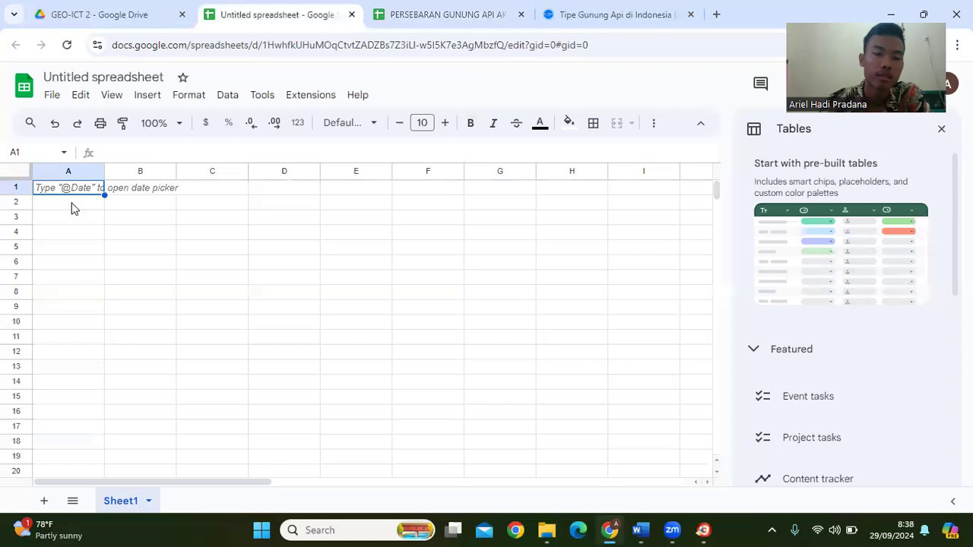
{"action": "key", "text": "ctrl+v"}
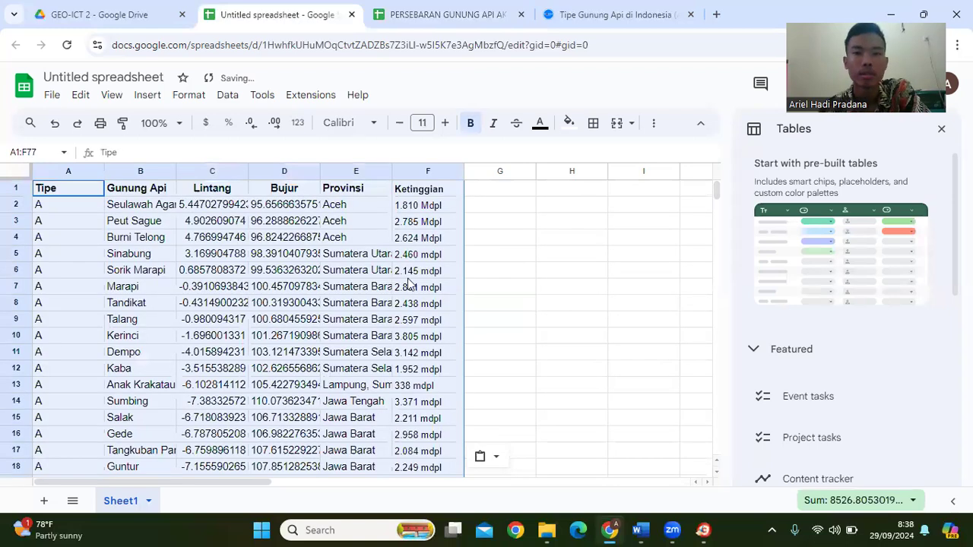
{"action": "left_click", "coordinate": [512, 296]}
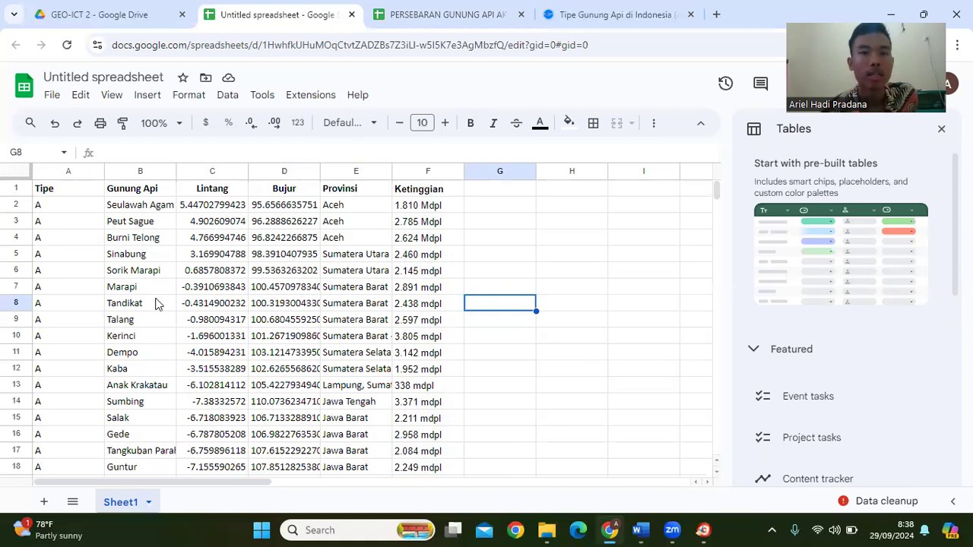
Rename the untitled spreadsheet as PERSEBARAN GUNUNG API TIPE A DI INDONESIA.
{"action": "left_click", "coordinate": [79, 78]}
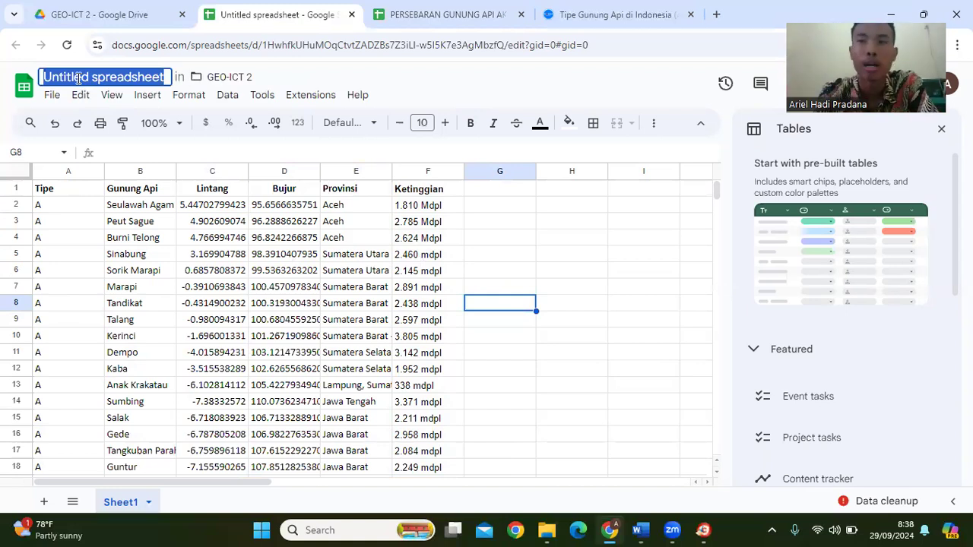
{"action": "type", "text": "PE"}
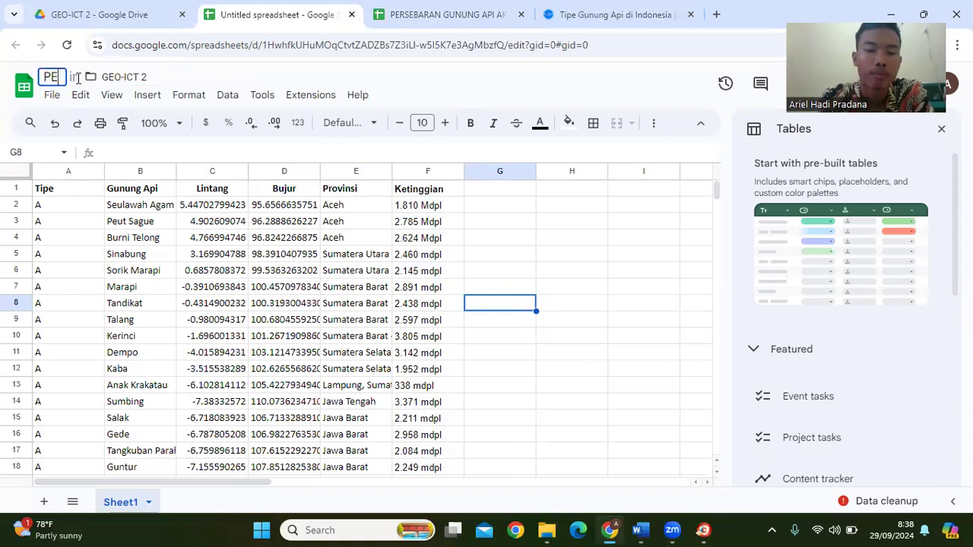
{"action": "type", "text": "RSEBARAN "}
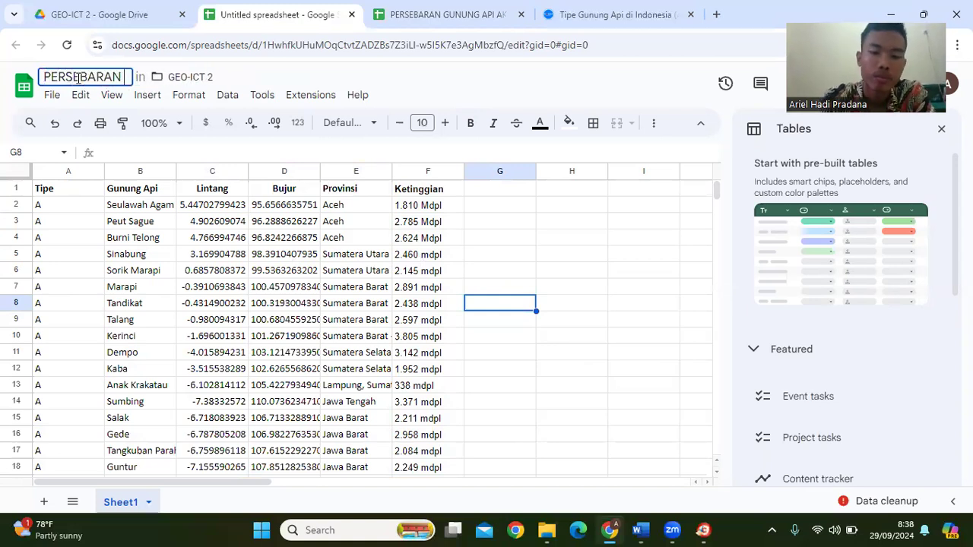
{"action": "type", "text": "GUNUNG AP"}
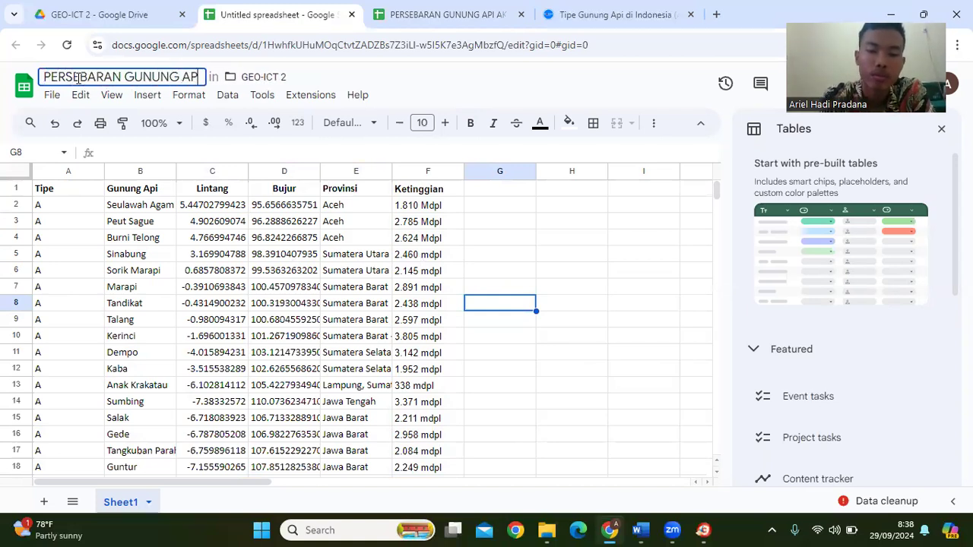
{"action": "type", "text": "I TIPE A"}
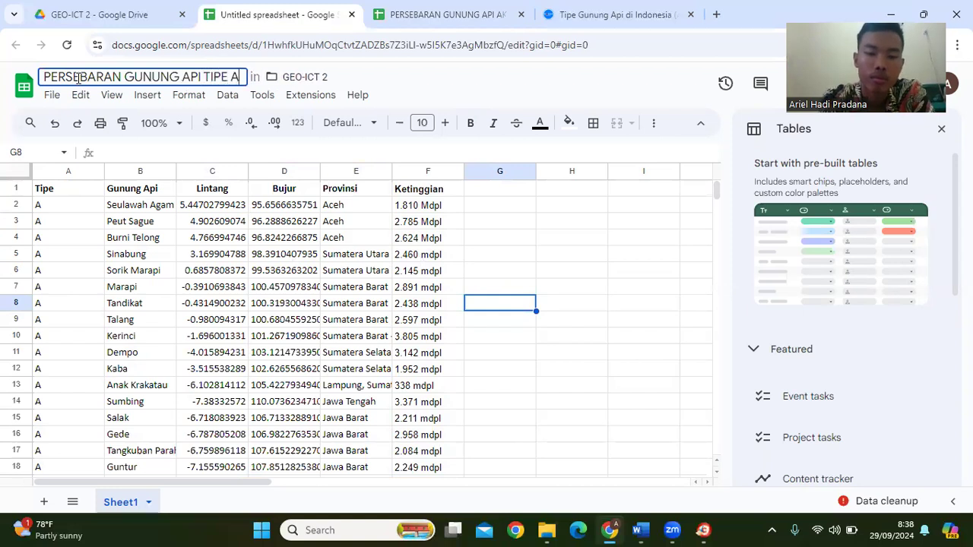
{"action": "type", "text": " DI INDONESIA"}
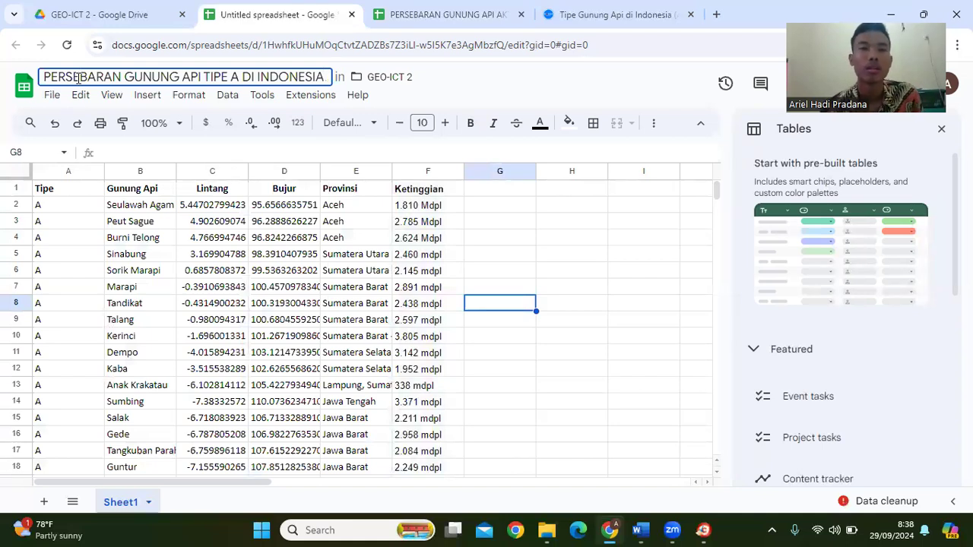
{"action": "left_click", "coordinate": [477, 261]}
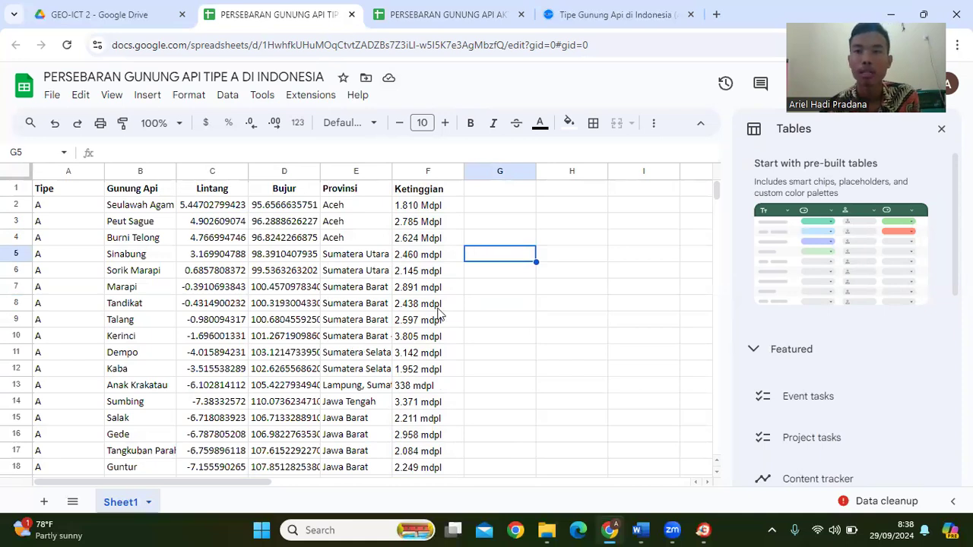
Search Google for mymaps in a new browser tab and open the Google MyMaps site.
{"action": "left_click", "coordinate": [715, 15]}
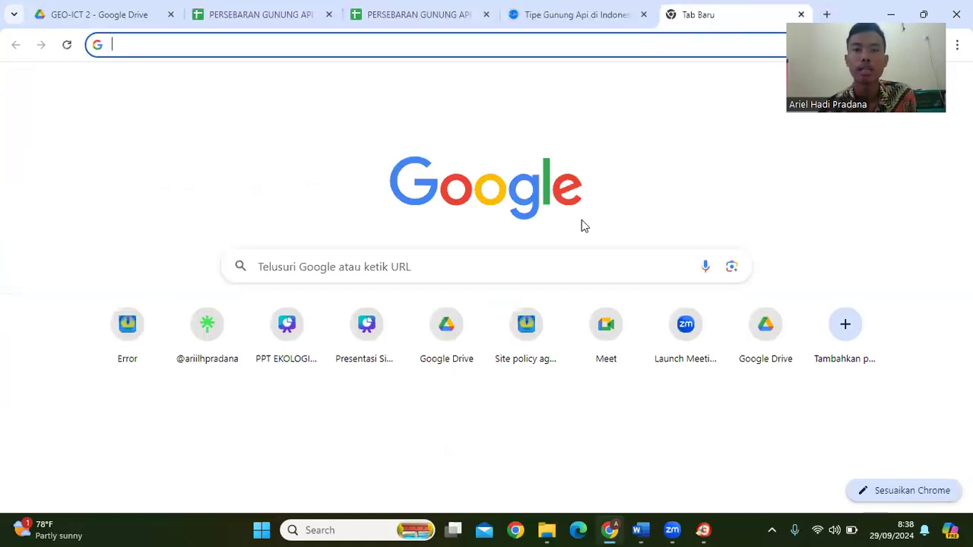
{"action": "left_click", "coordinate": [386, 266]}
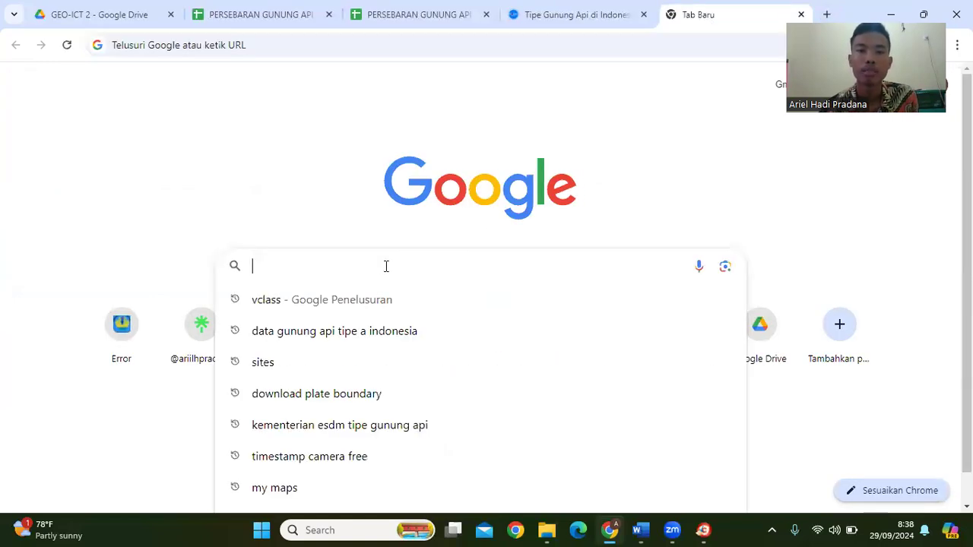
{"action": "type", "text": "my"}
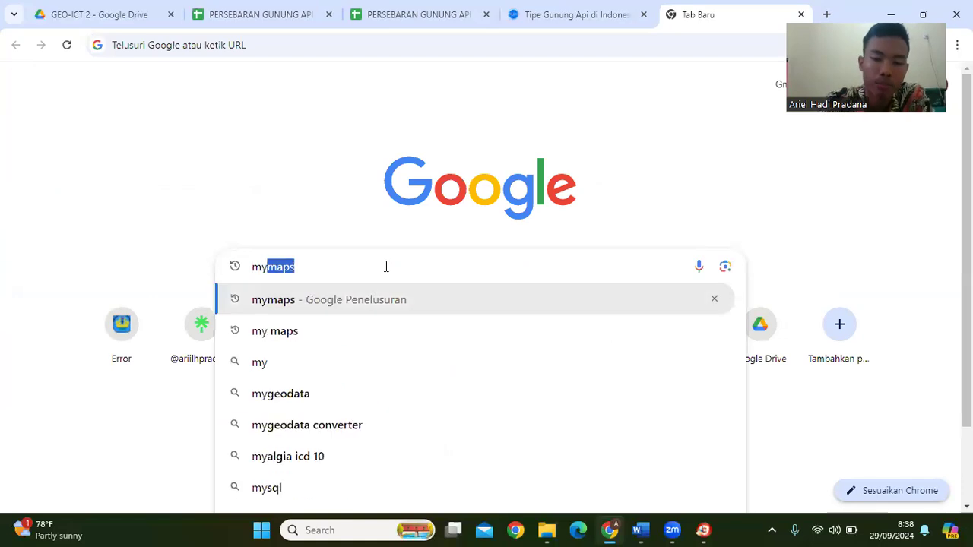
{"action": "type", "text": "maps"}
{"action": "key", "text": "Return"}
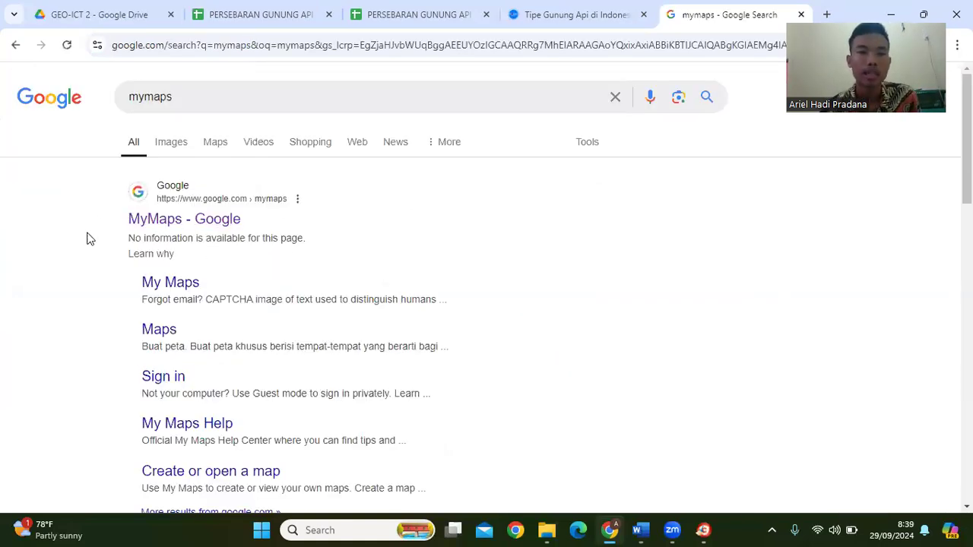
{"action": "left_click", "coordinate": [161, 226]}
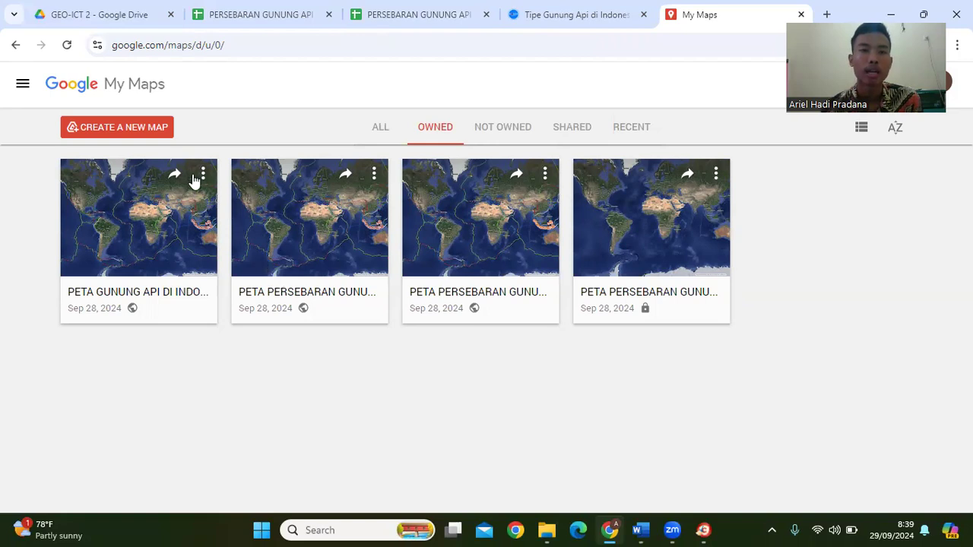
Create a new map in My Maps and switch its base map to the satellite style.
{"action": "left_click", "coordinate": [165, 130]}
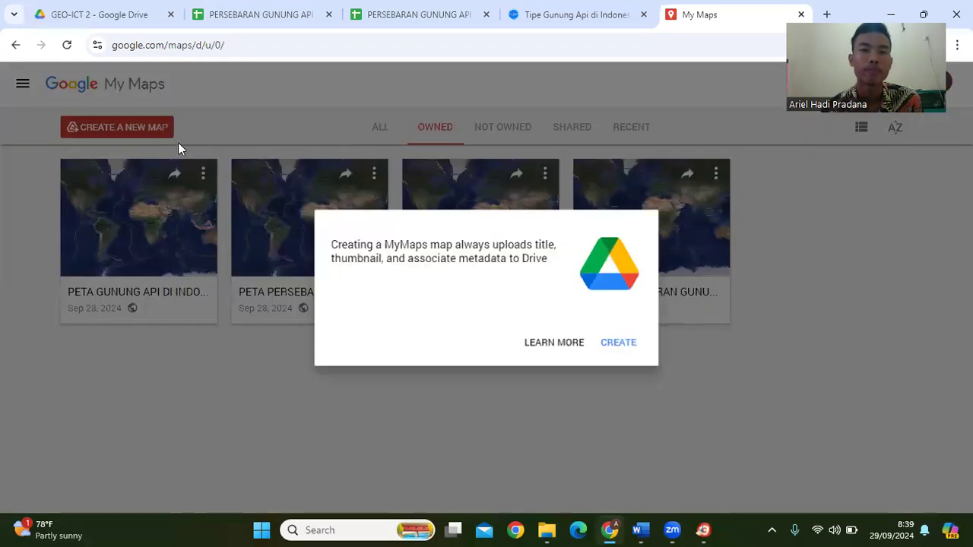
{"action": "left_click", "coordinate": [622, 347]}
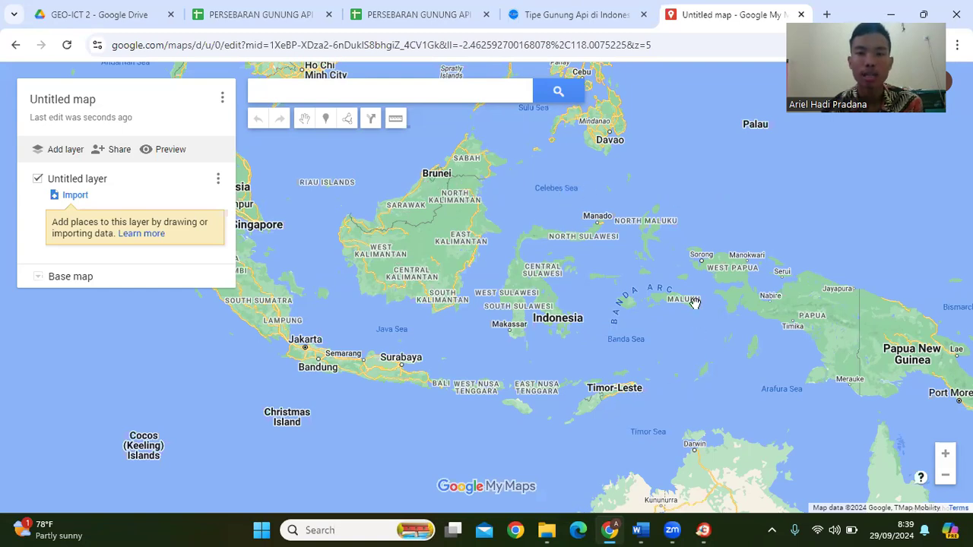
{"action": "left_click", "coordinate": [38, 278]}
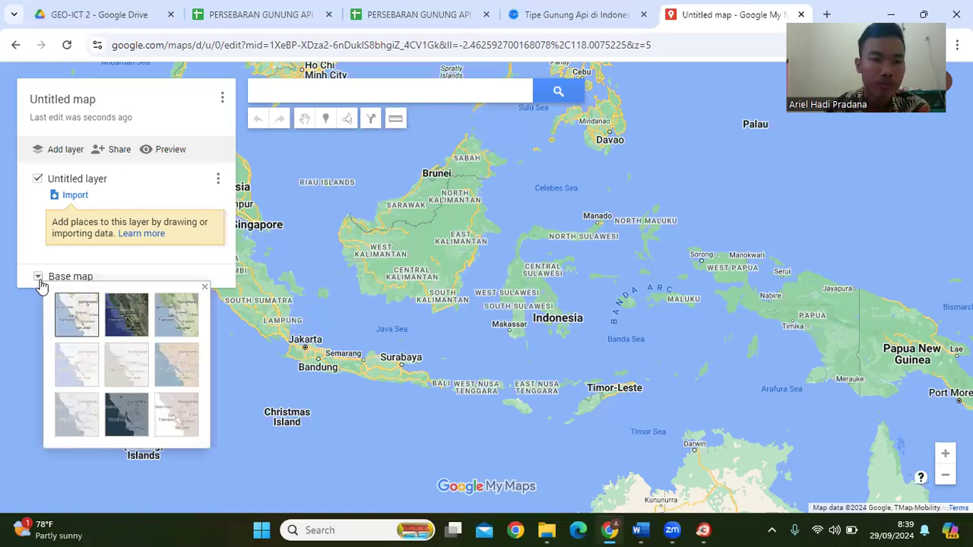
{"action": "left_click", "coordinate": [116, 314]}
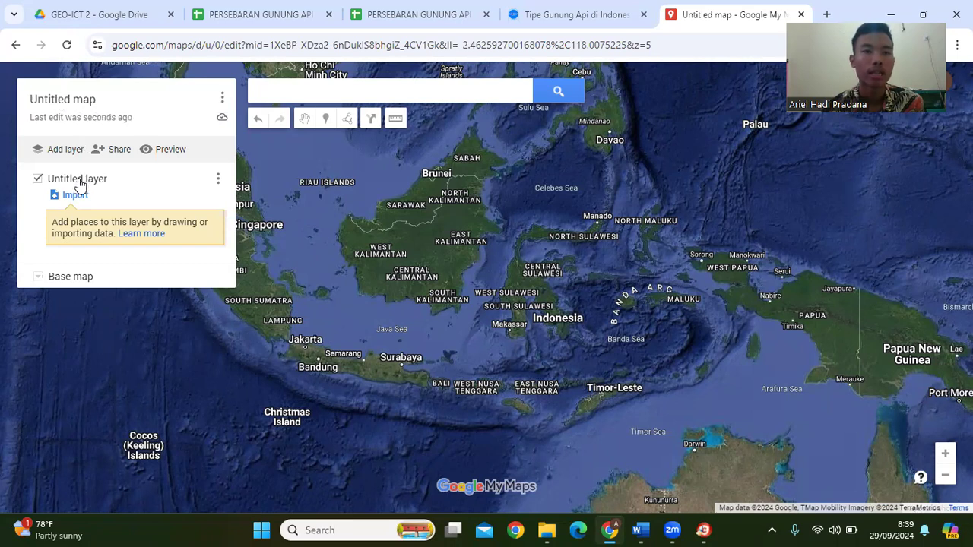
Title the map PETA ERSEBARAN GUNUNG API TIPE A DI INDONESIA and enter "Nama:" with the author's full name as the description.
{"action": "left_click", "coordinate": [51, 104]}
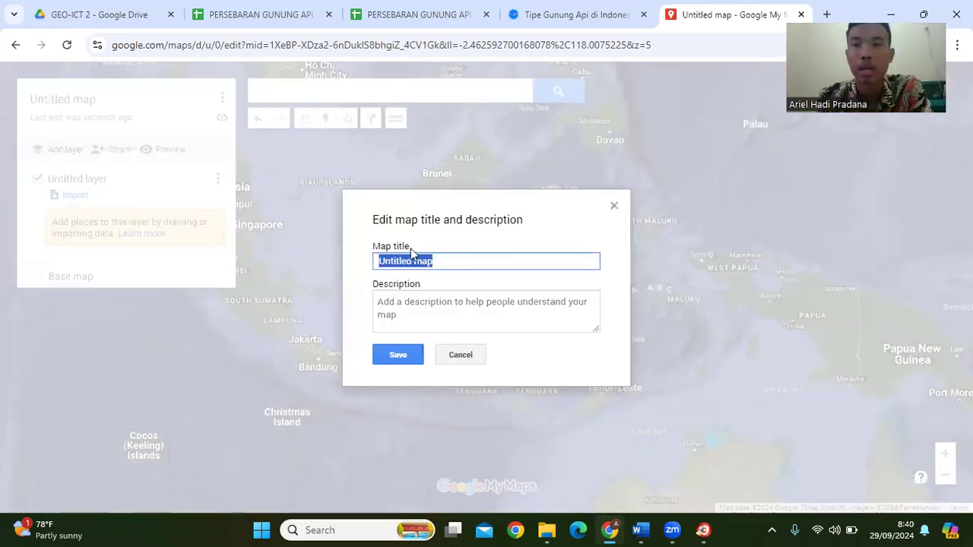
{"action": "type", "text": "PETA"}
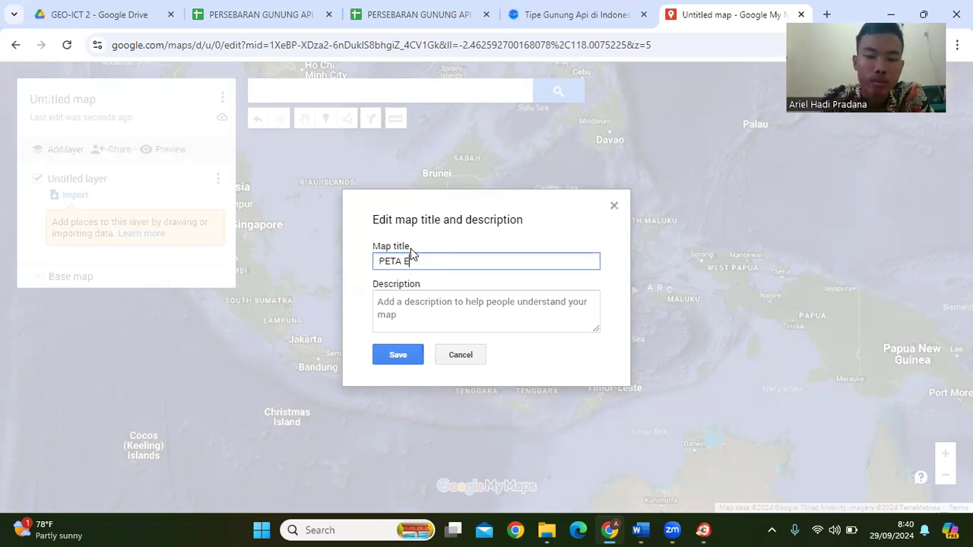
{"action": "type", "text": " PERSEBARAN GUNUNG AP"}
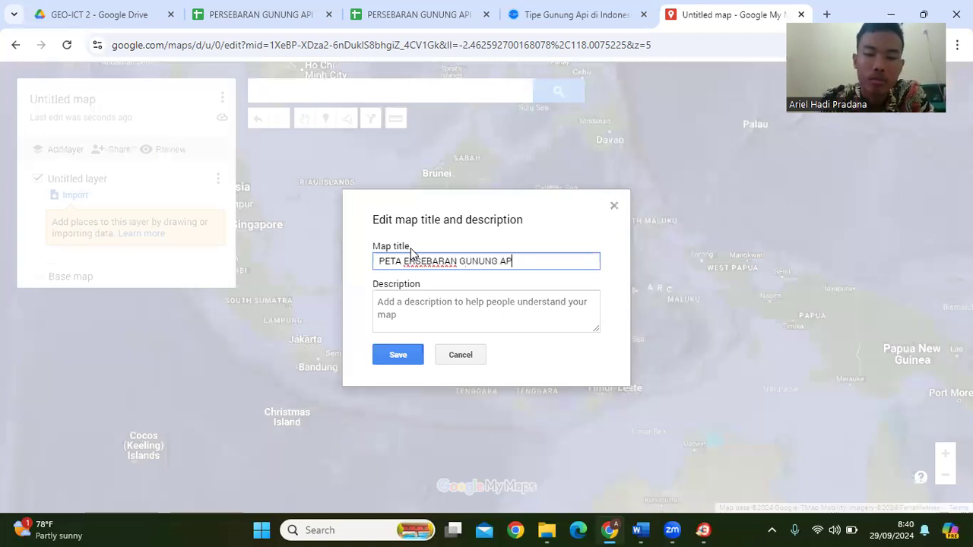
{"action": "type", "text": "I TIPE A "}
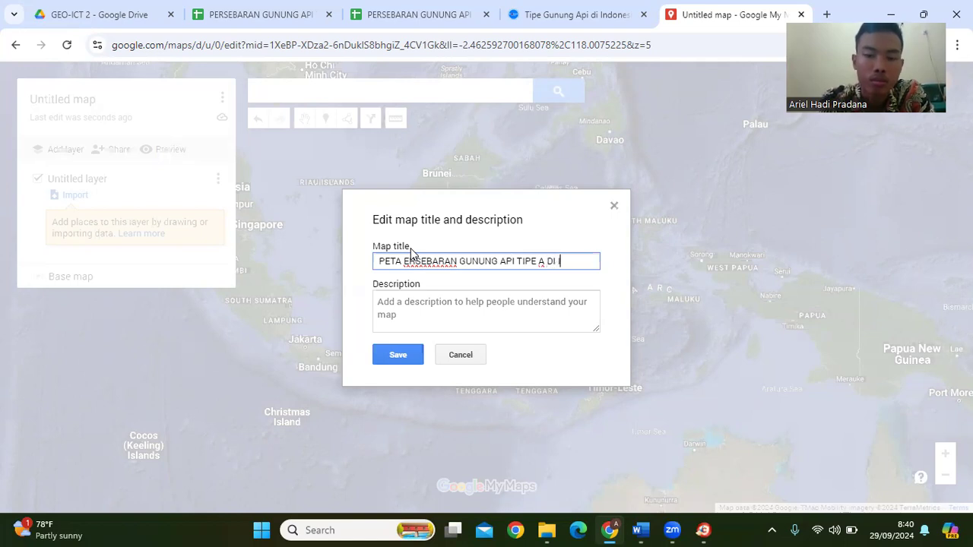
{"action": "type", "text": "DI INDONESIA"}
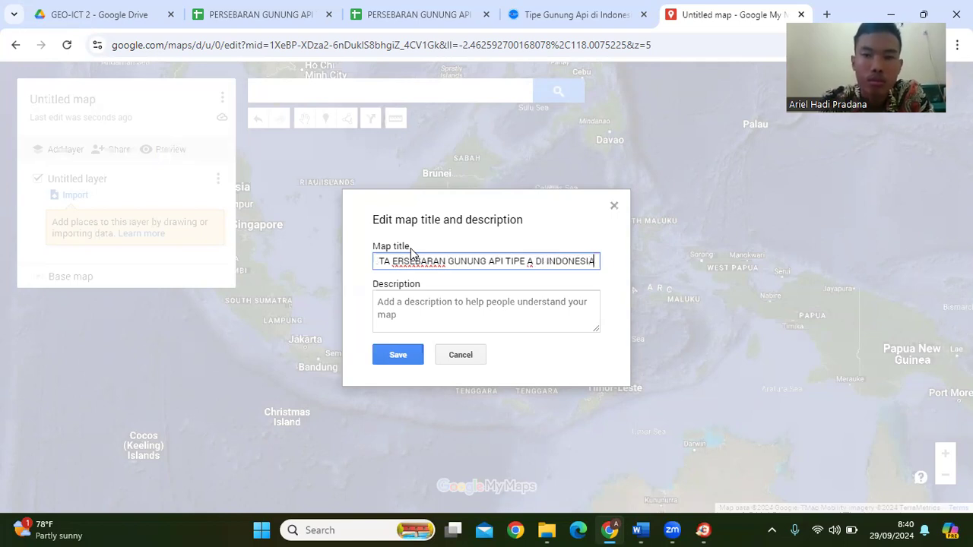
{"action": "left_click", "coordinate": [423, 305]}
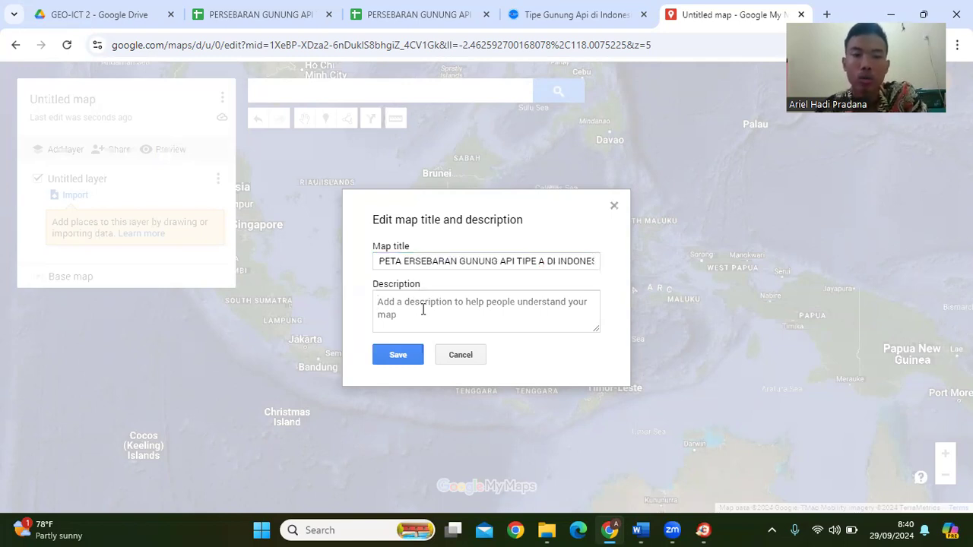
{"action": "type", "text": "Nama: Ariel Had"}
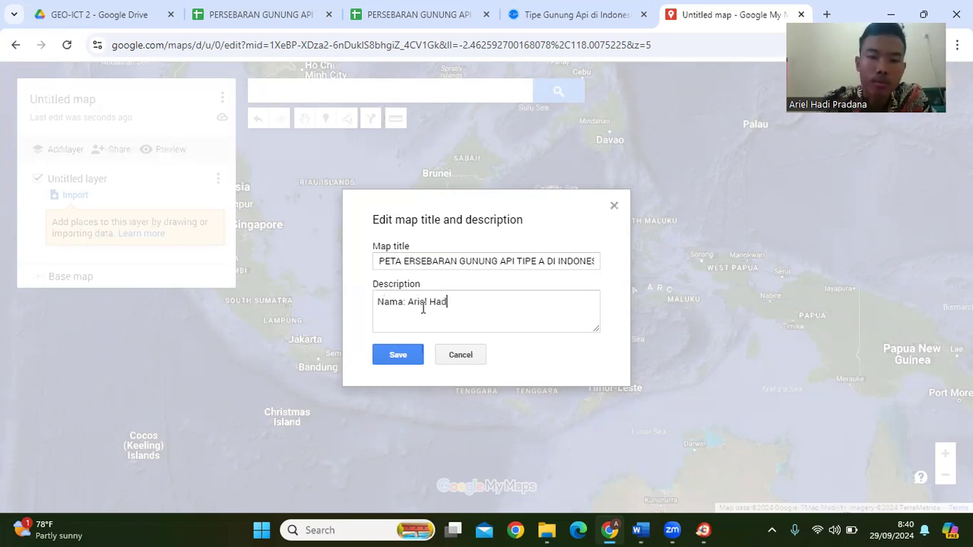
{"action": "type", "text": "i Pradana"}
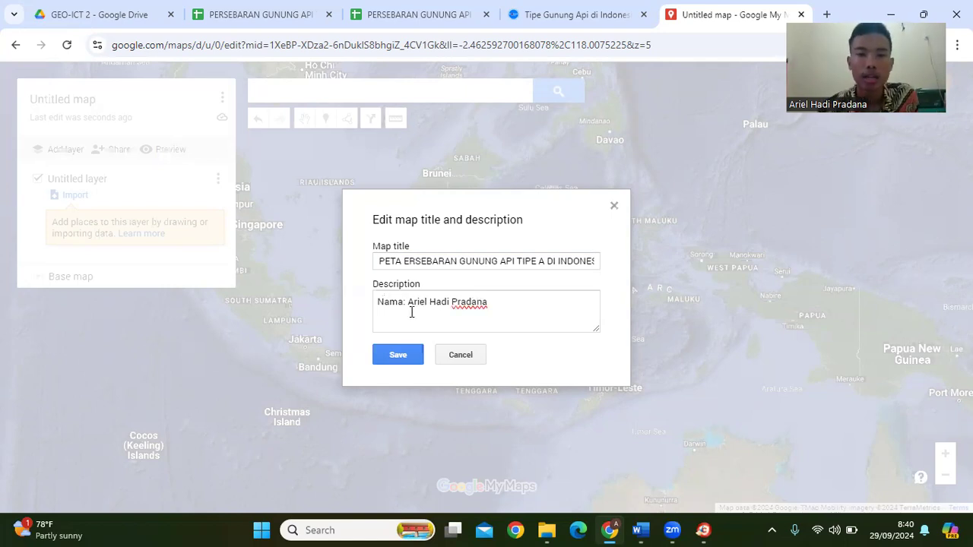
{"action": "left_click", "coordinate": [402, 359]}
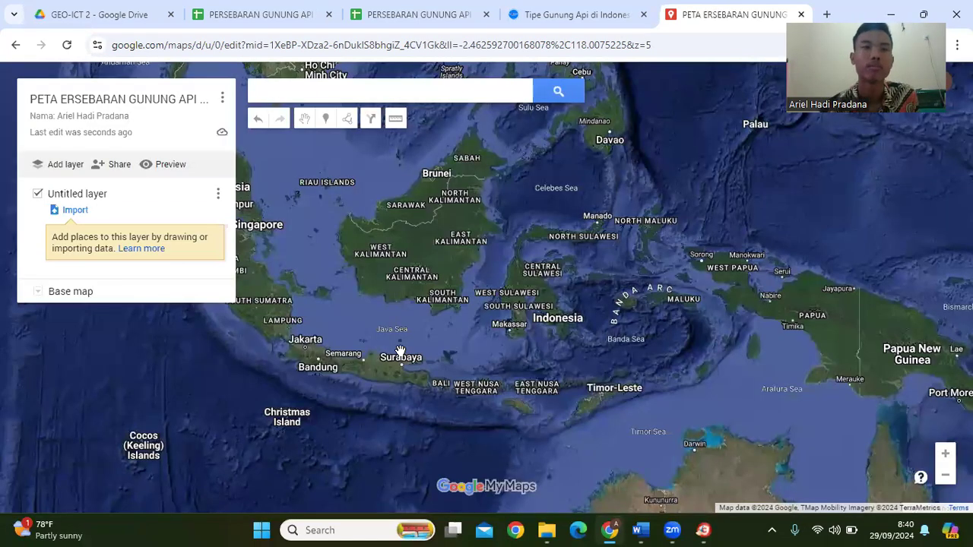
Correct the misspelled word in the map title to PERSEBARAN and save the title.
{"action": "left_click", "coordinate": [129, 105]}
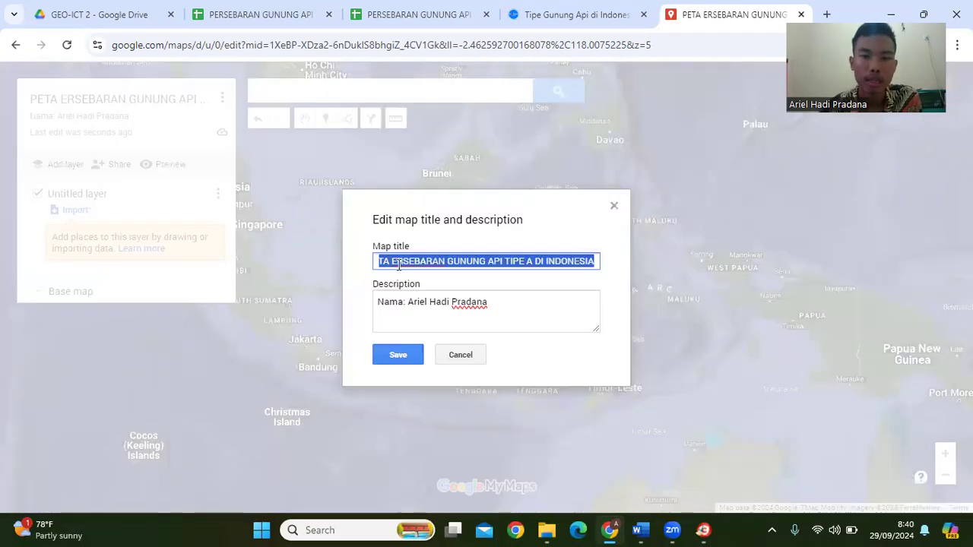
{"action": "left_click", "coordinate": [392, 265]}
{"action": "type", "text": "P"}
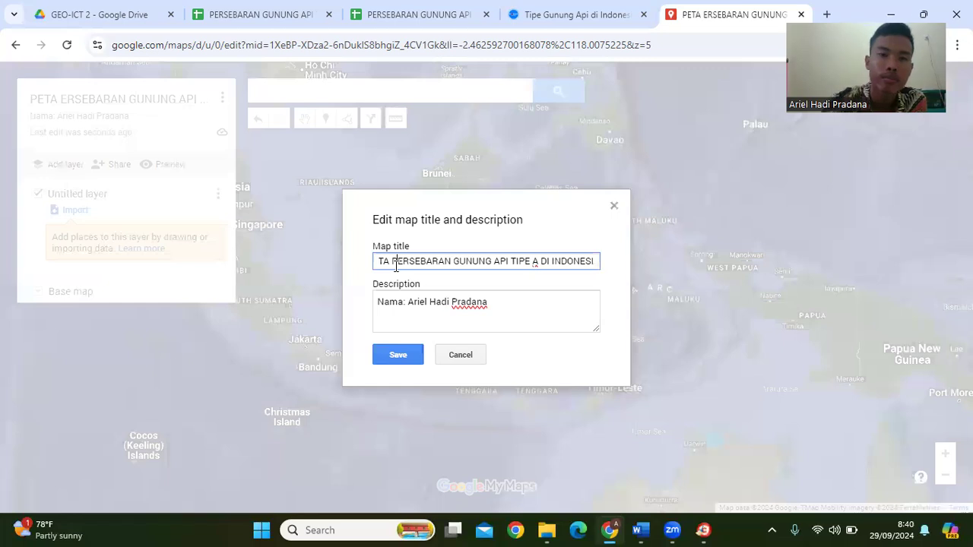
{"action": "left_click", "coordinate": [398, 355]}
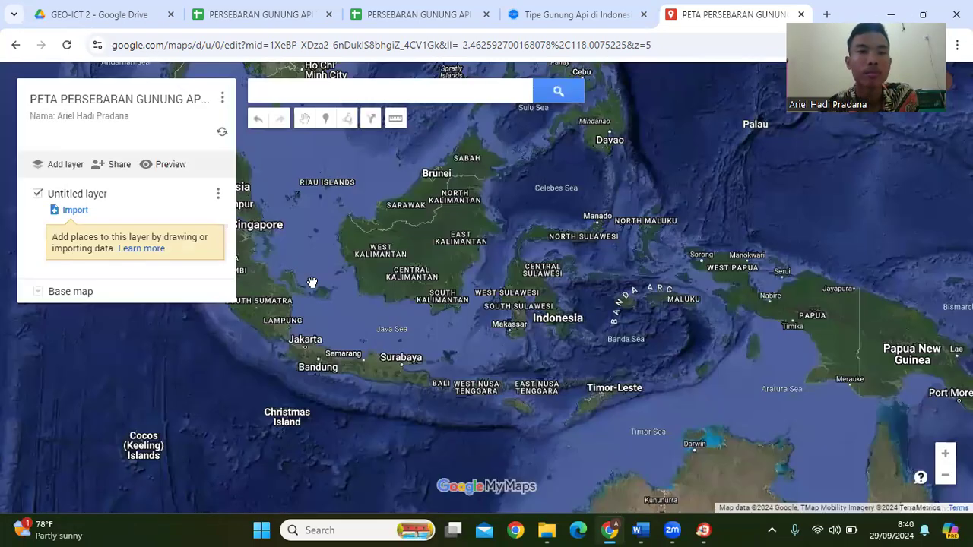
Rename the untitled layer as Gunung Api Tipe A di Indonesia.
{"action": "left_click", "coordinate": [92, 196]}
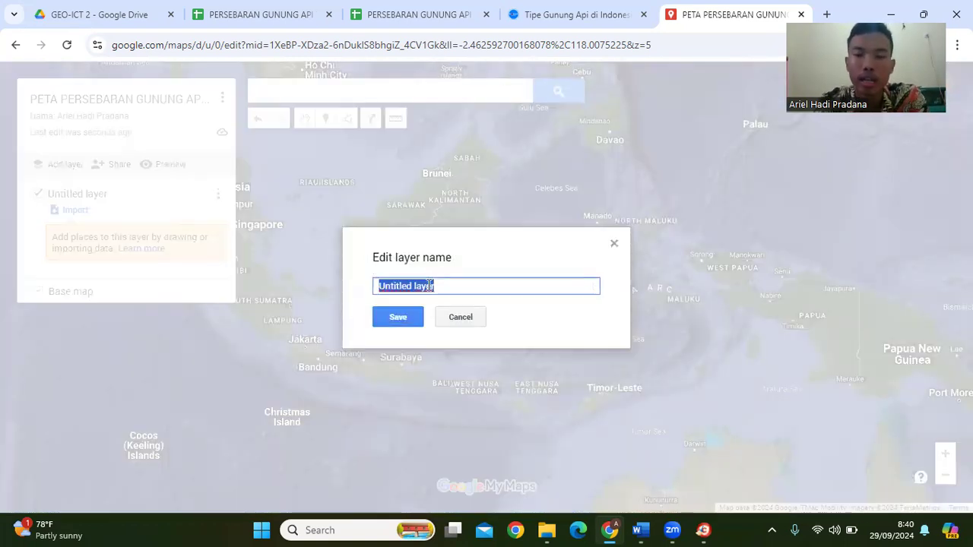
{"action": "type", "text": "G"}
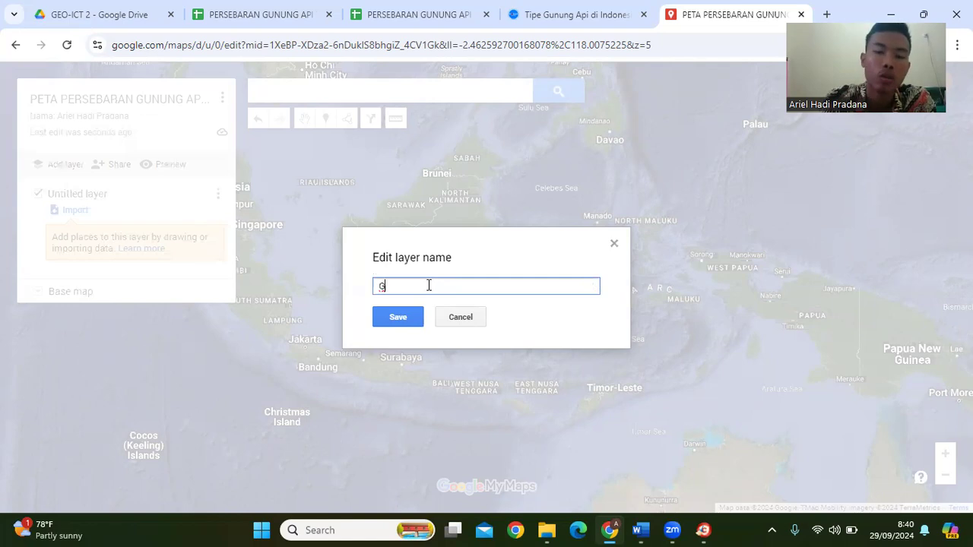
{"action": "type", "text": "unung"}
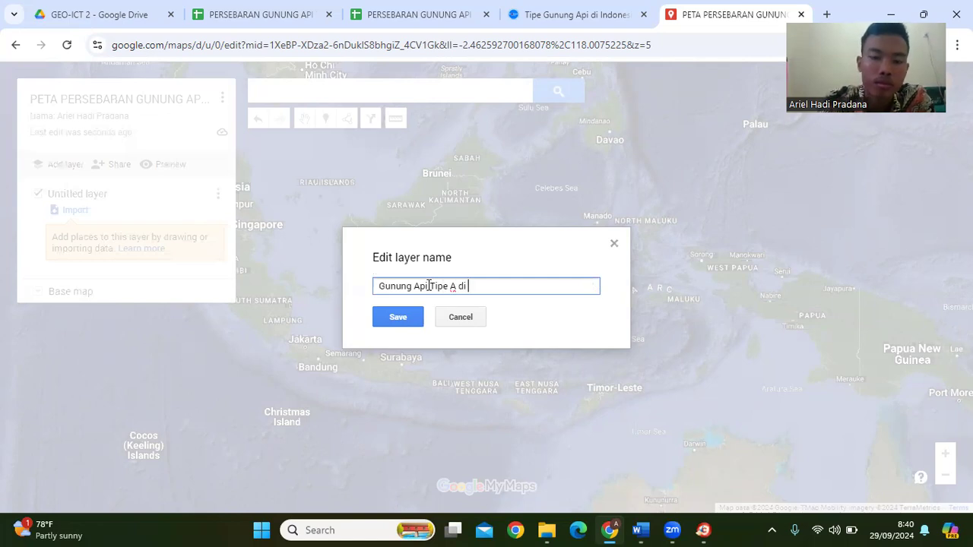
{"action": "type", "text": "Api Tipe A di Indonesia"}
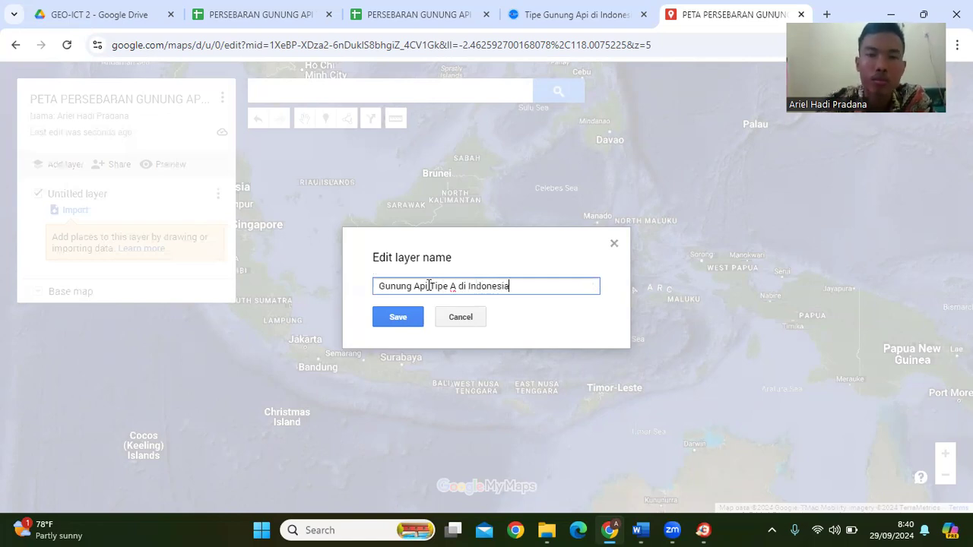
{"action": "left_click", "coordinate": [403, 318]}
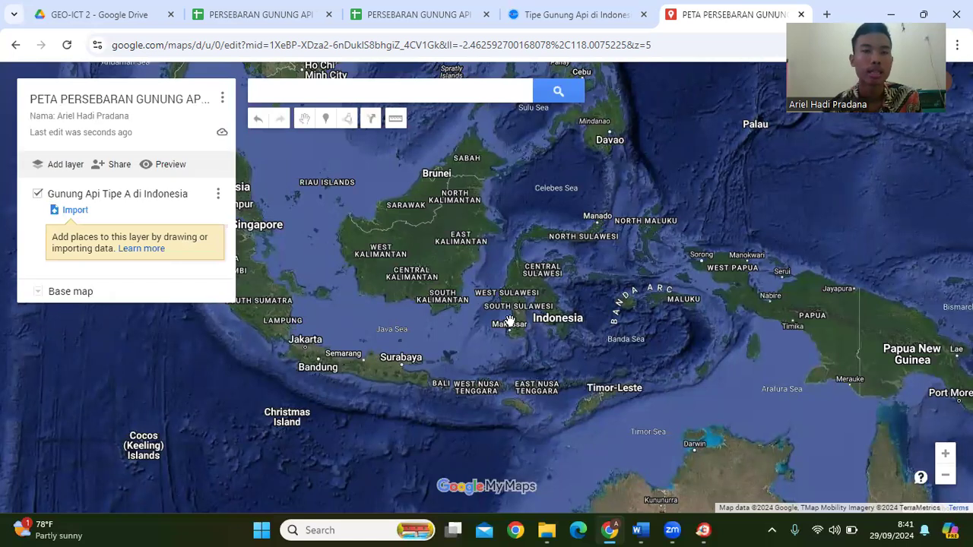
Import the first PERSEBARAN GUNUNG API spreadsheet among the recent Google Drive files into the Gunung Api Tipe A di Indonesia layer.
{"action": "left_click", "coordinate": [76, 211]}
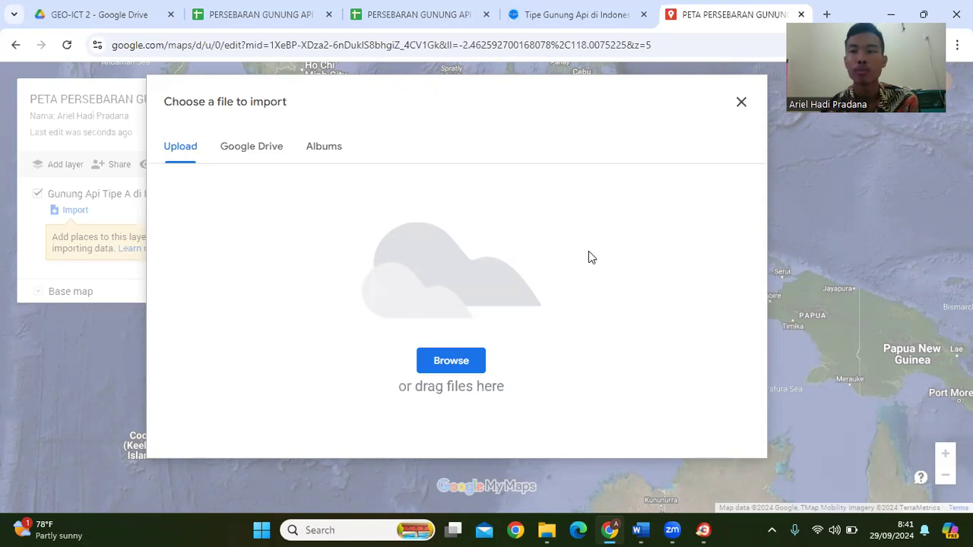
{"action": "left_click", "coordinate": [247, 154]}
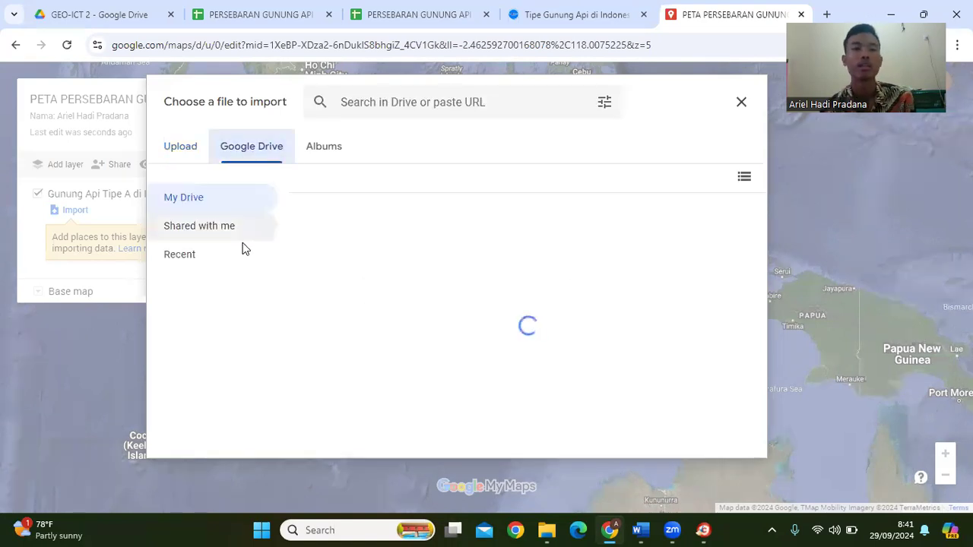
{"action": "left_click", "coordinate": [190, 258]}
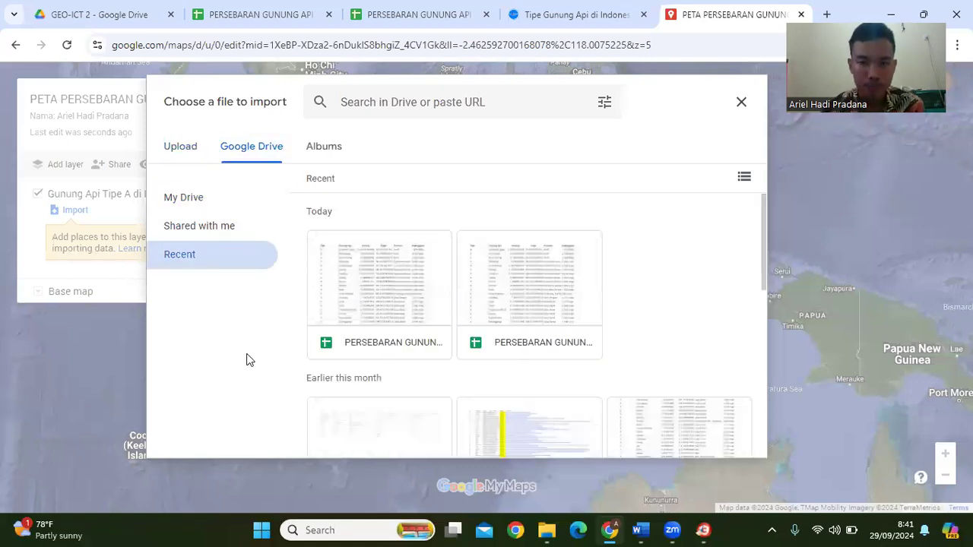
{"action": "left_click", "coordinate": [336, 302]}
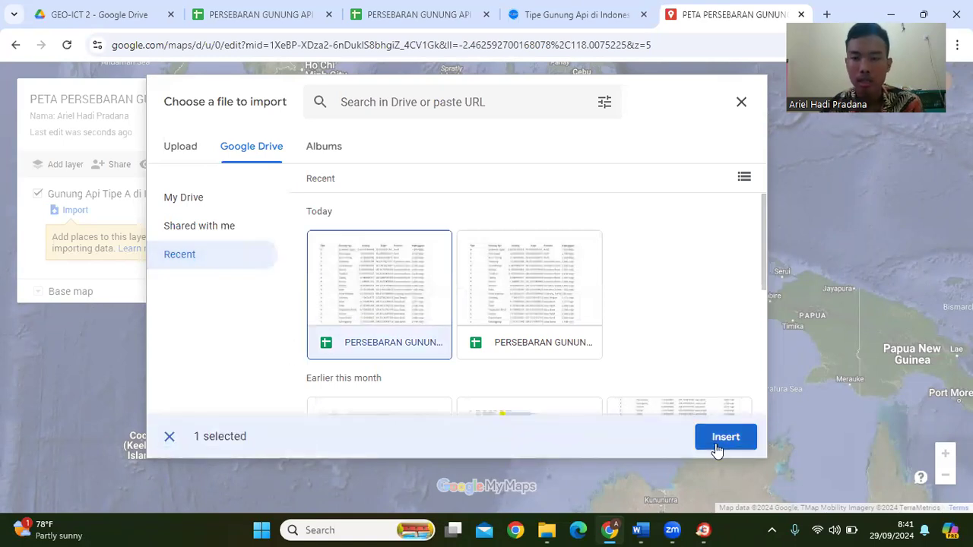
{"action": "left_click", "coordinate": [724, 439]}
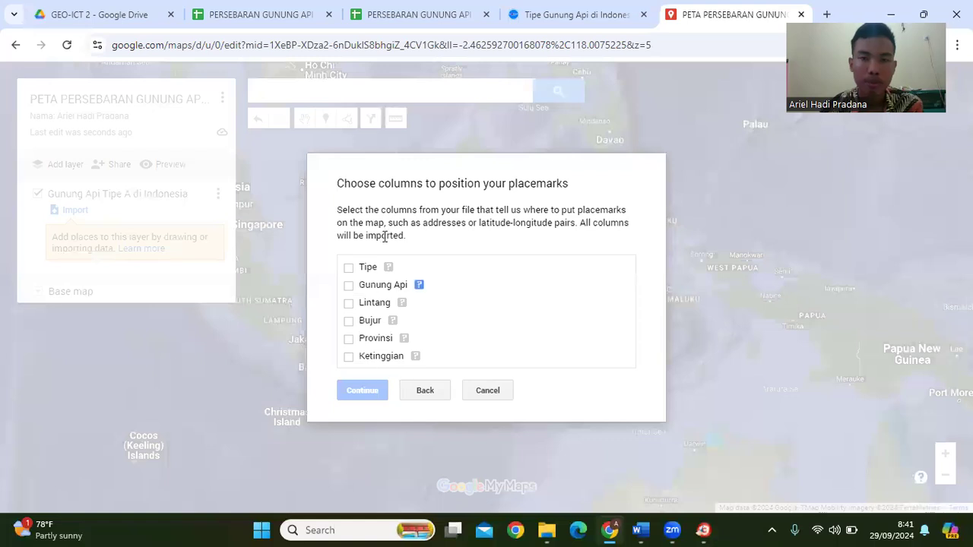
Position the placemarks with Lintang as latitude and Bujur as longitude, and title the markers by the Gunung Api column.
{"action": "left_click", "coordinate": [349, 303]}
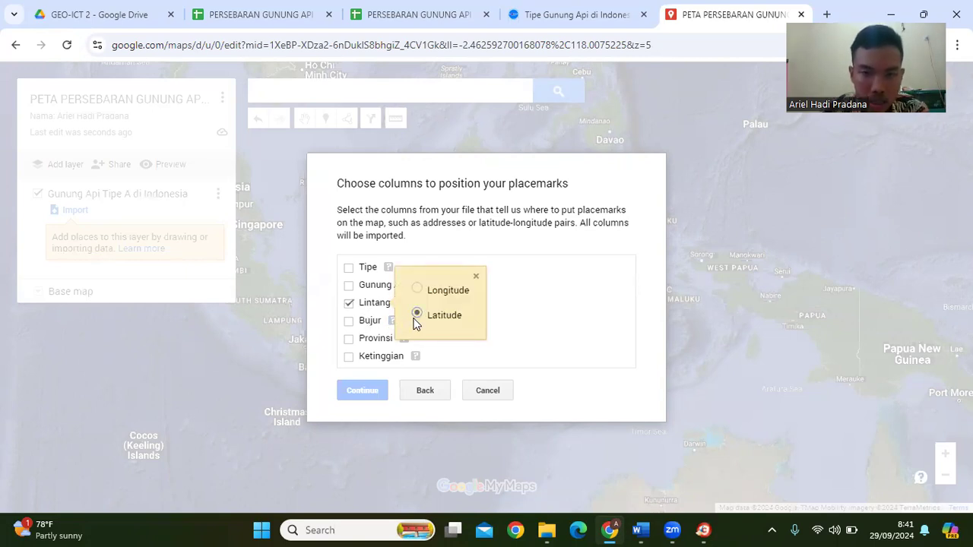
{"action": "left_click", "coordinate": [349, 321]}
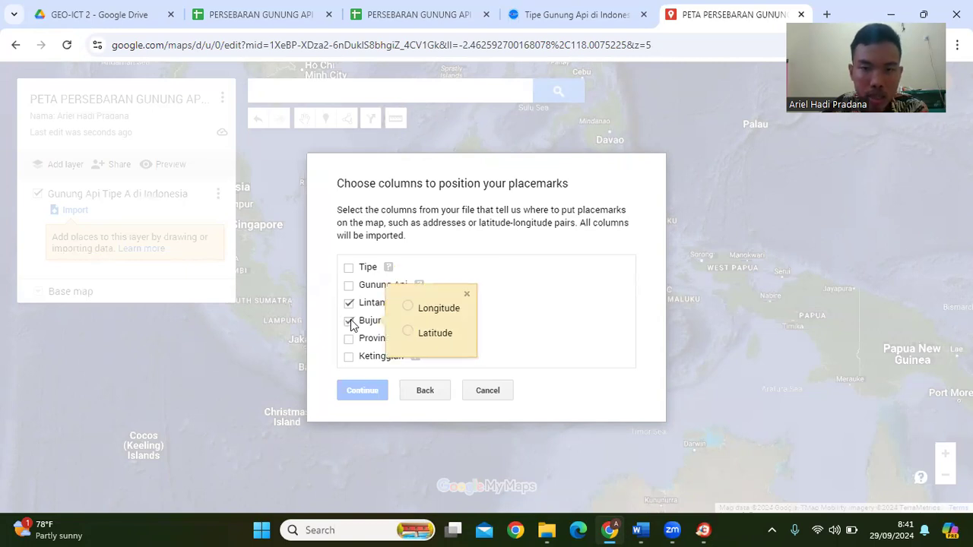
{"action": "left_click", "coordinate": [409, 306]}
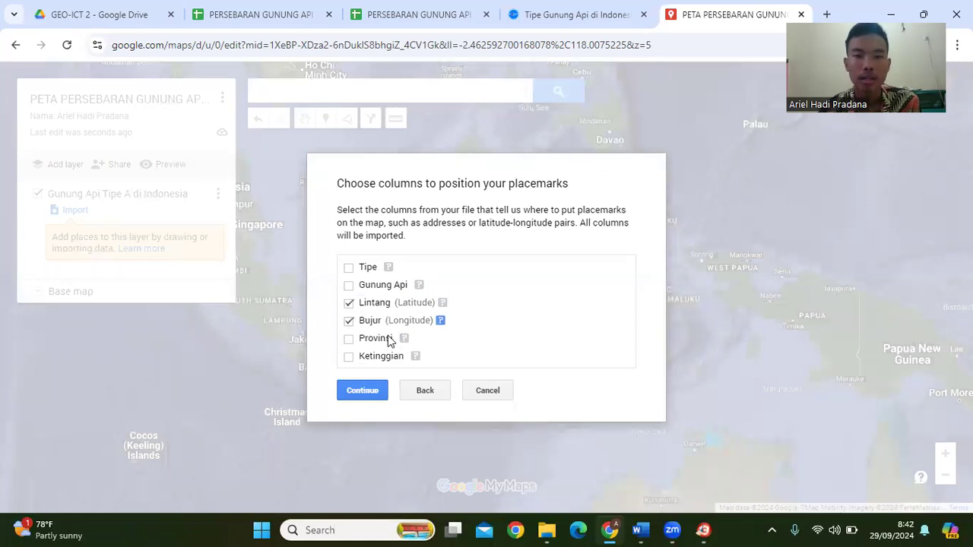
{"action": "left_click", "coordinate": [362, 391]}
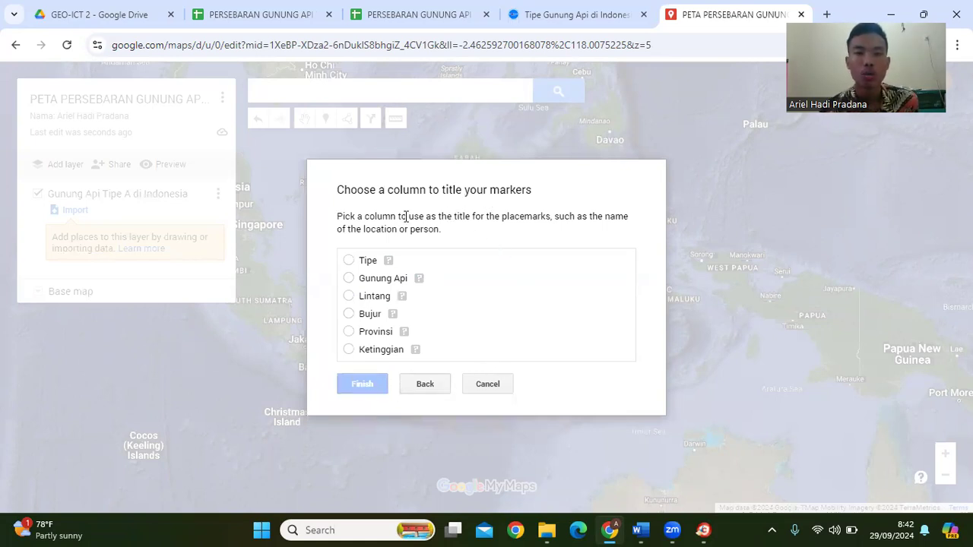
{"action": "left_click", "coordinate": [351, 279]}
{"action": "left_click", "coordinate": [368, 389]}
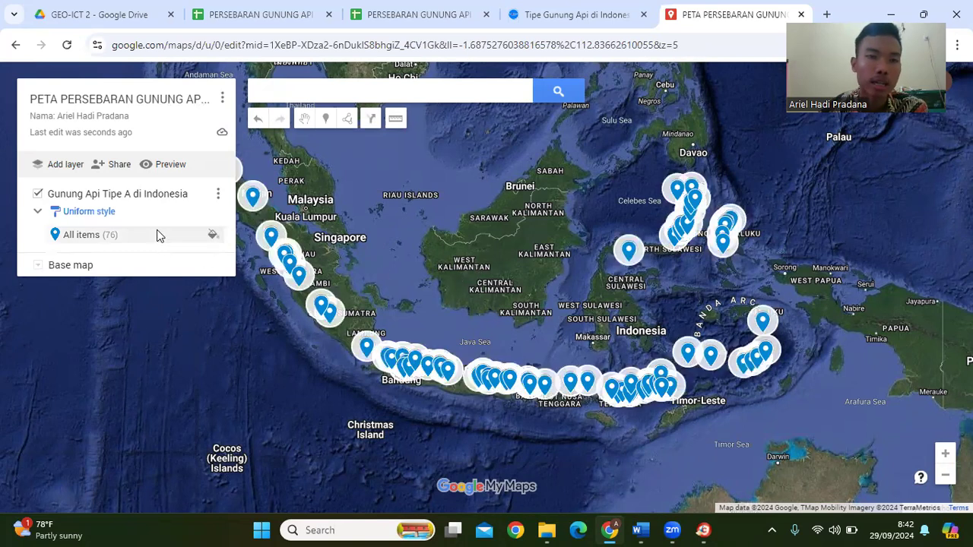
Change the icon of all items in the Gunung Api Tipe A di Indonesia layer to the mountain symbol and color it dark red.
{"action": "left_click", "coordinate": [212, 235]}
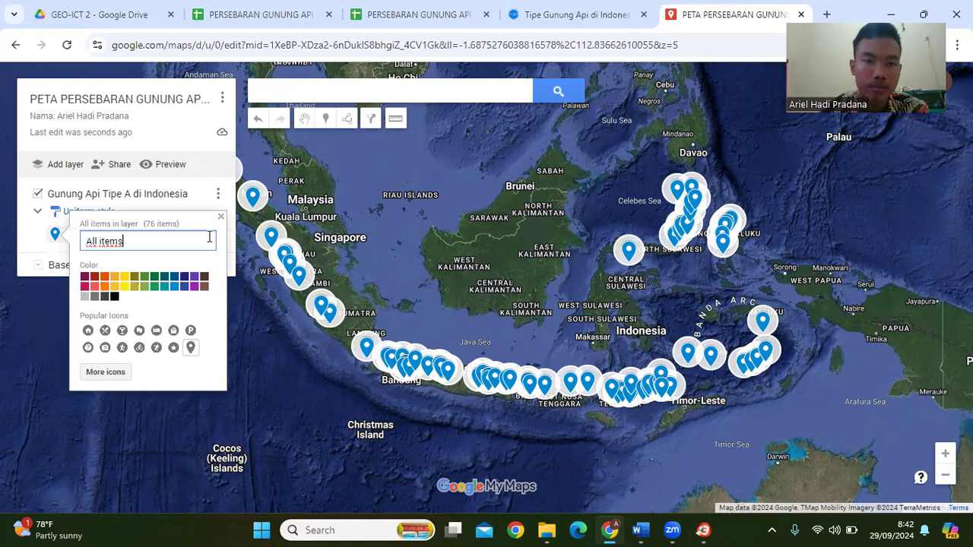
{"action": "left_click", "coordinate": [106, 372]}
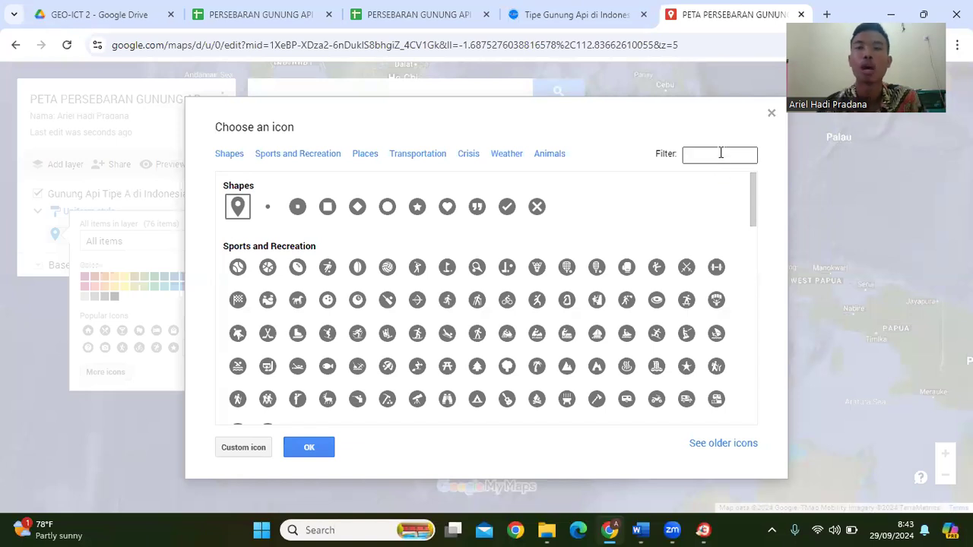
{"action": "type", "text": "mo"}
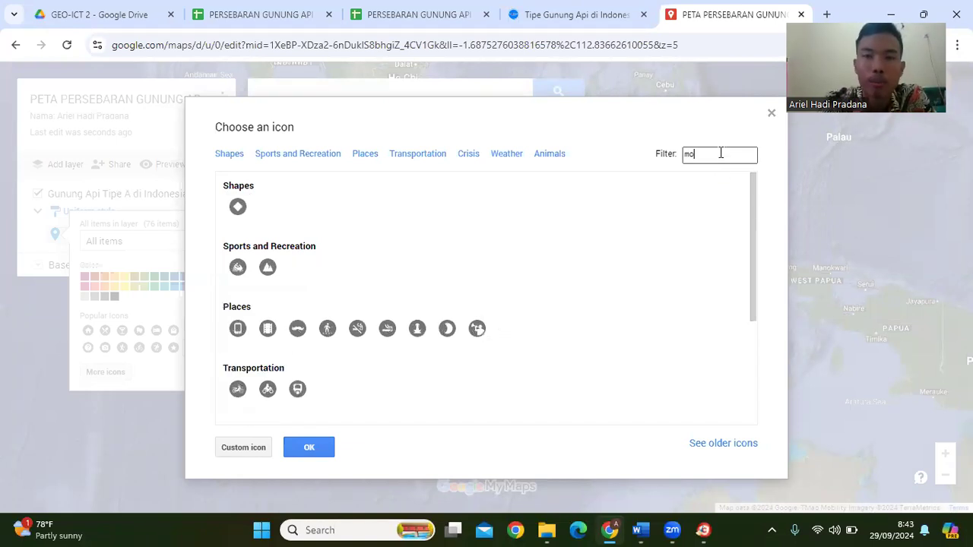
{"action": "type", "text": "untai"}
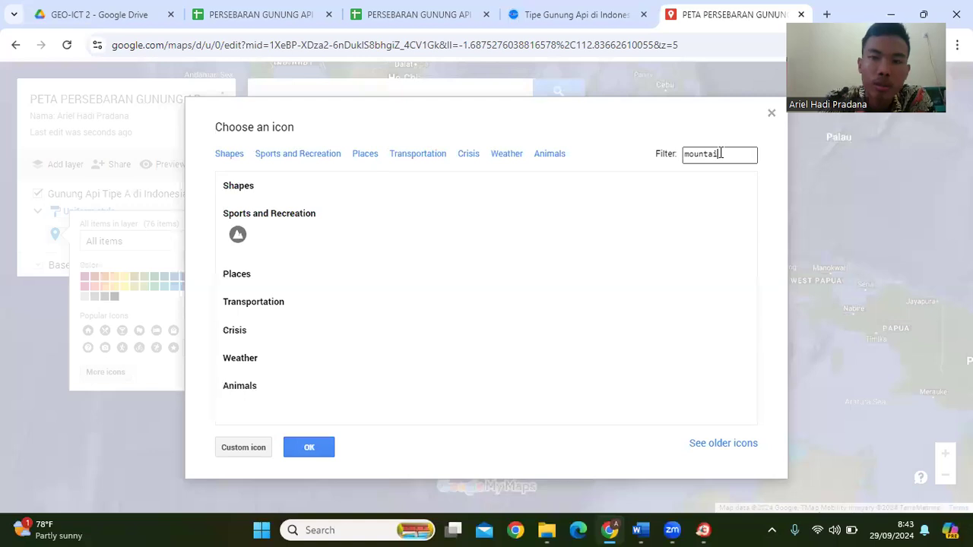
{"action": "type", "text": "n"}
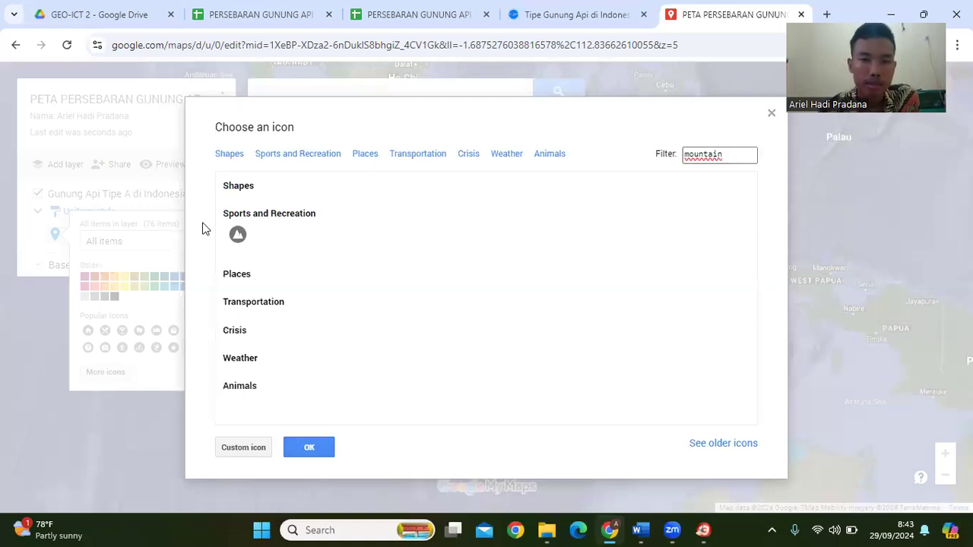
{"action": "left_click", "coordinate": [236, 235]}
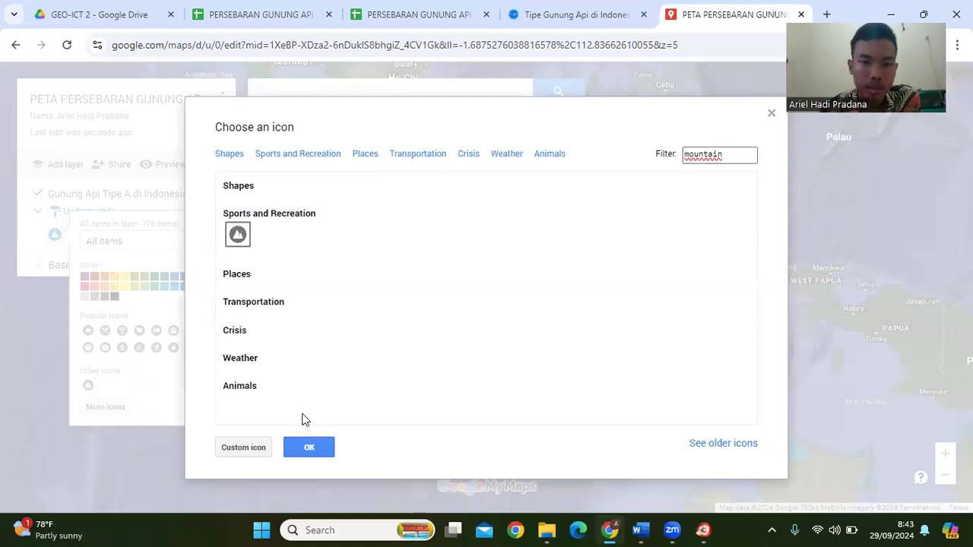
{"action": "left_click", "coordinate": [308, 448]}
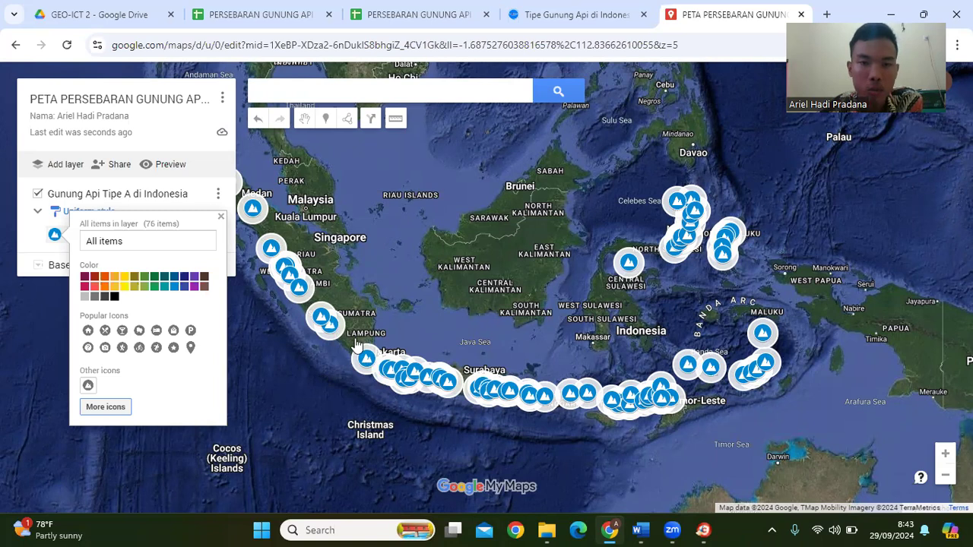
{"action": "left_click", "coordinate": [92, 279]}
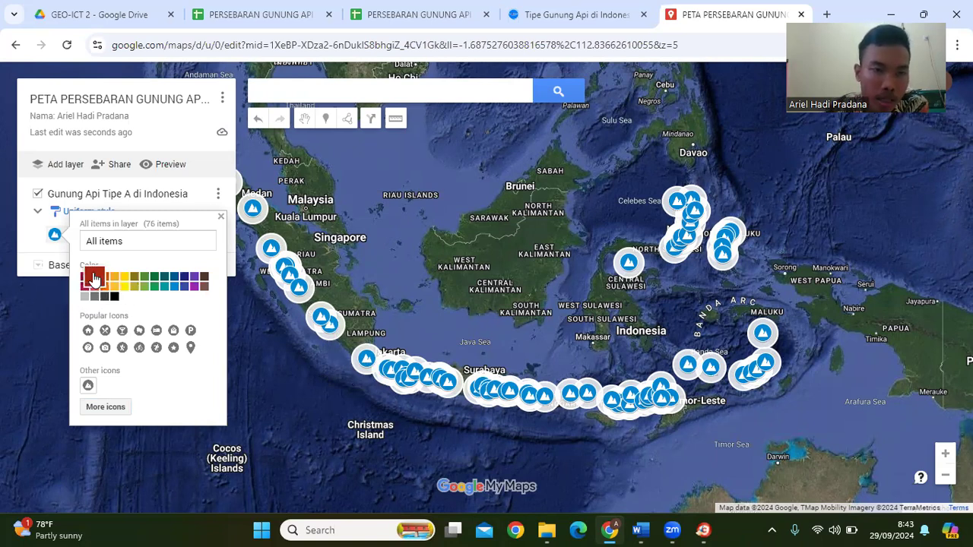
{"action": "left_click", "coordinate": [418, 286]}
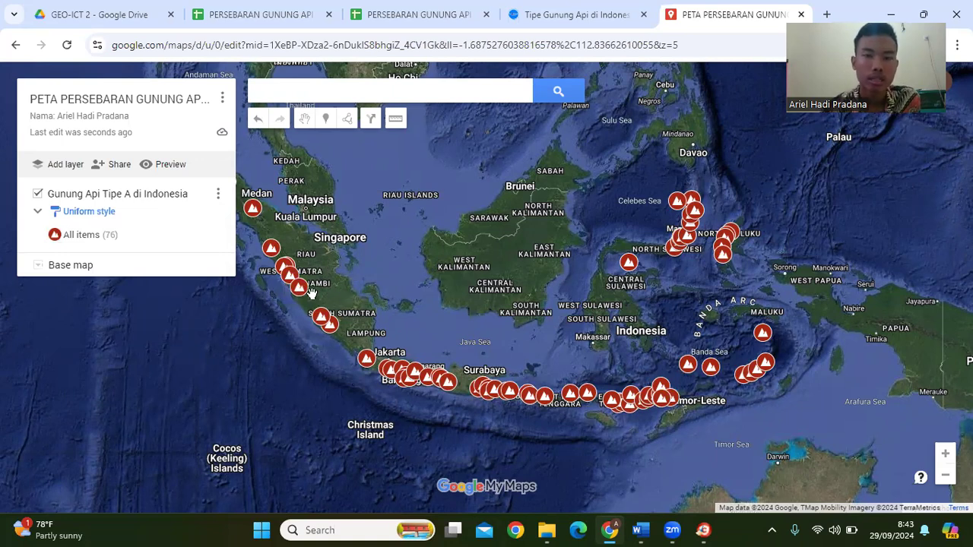
Start adding an image by URL to the Anak Krakatau marker west of Jakarta.
{"action": "left_click", "coordinate": [366, 360]}
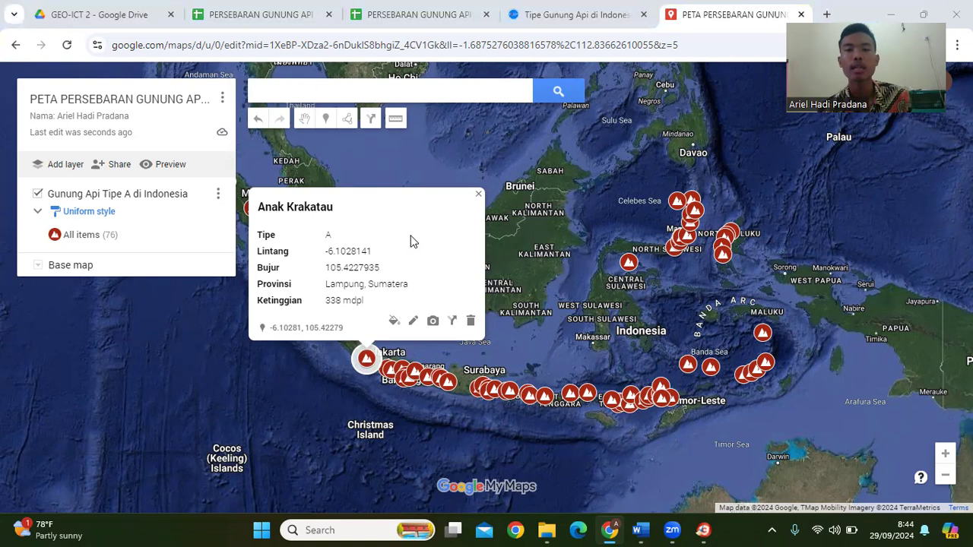
{"action": "left_click", "coordinate": [434, 324]}
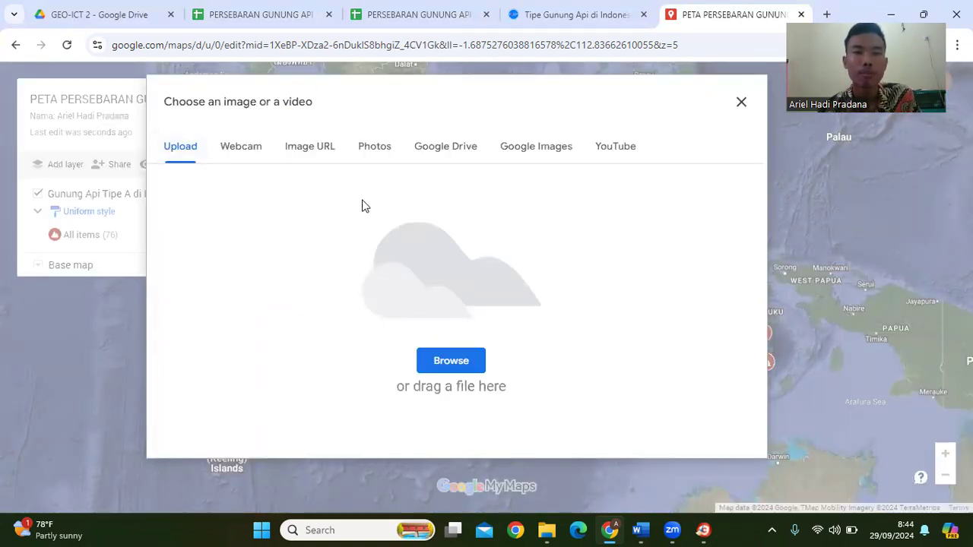
{"action": "left_click", "coordinate": [307, 156]}
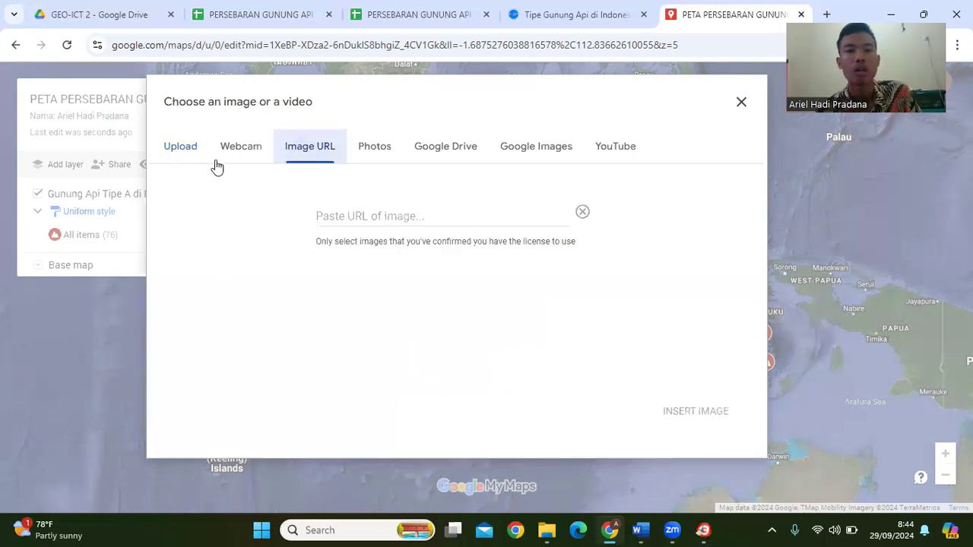
{"action": "left_click", "coordinate": [172, 152]}
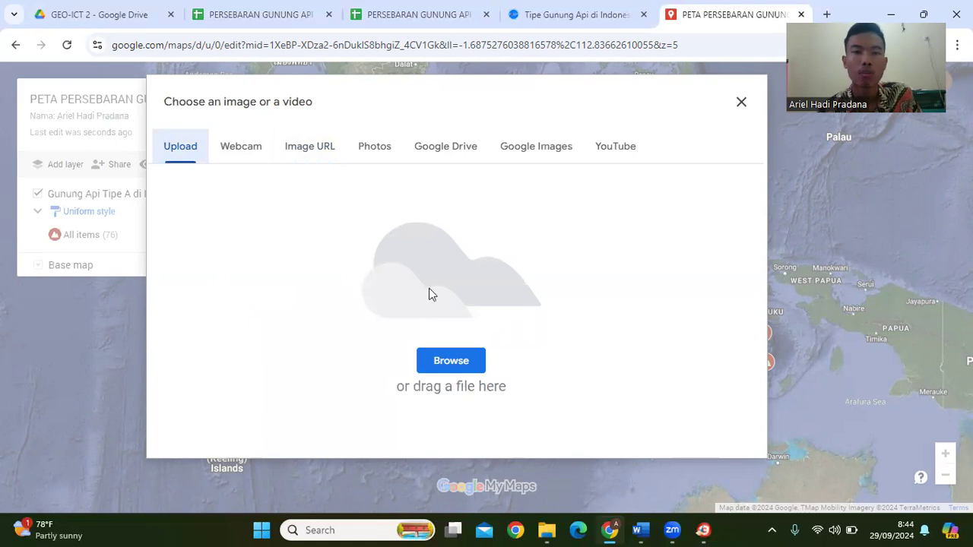
{"action": "left_click", "coordinate": [314, 148]}
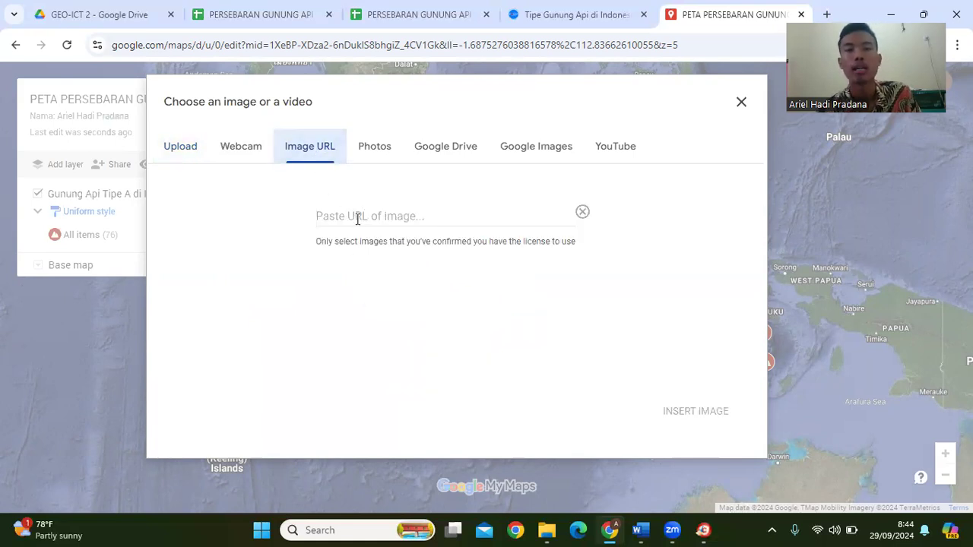
{"action": "left_click", "coordinate": [358, 219]}
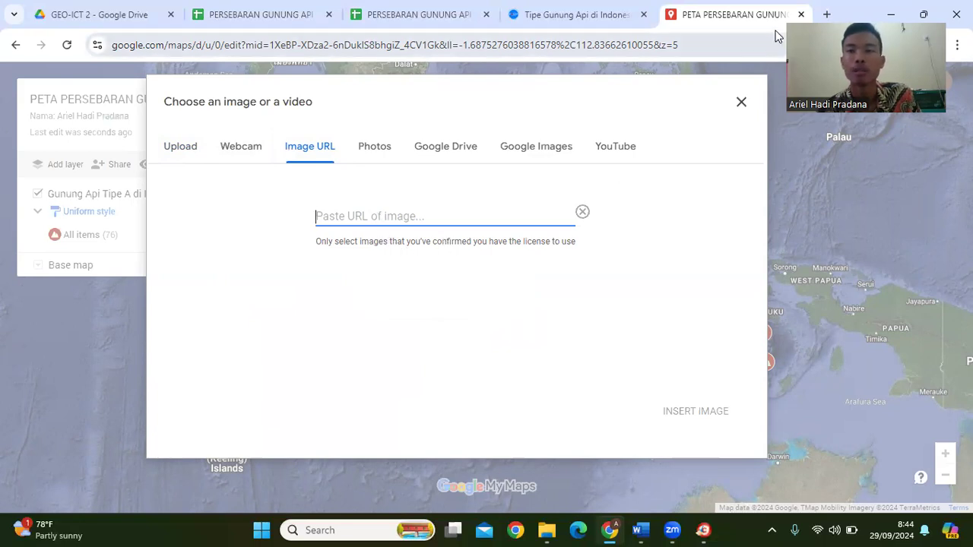
Search Google for gambar gunung anak krakatau in a new browser tab.
{"action": "left_click", "coordinate": [826, 13]}
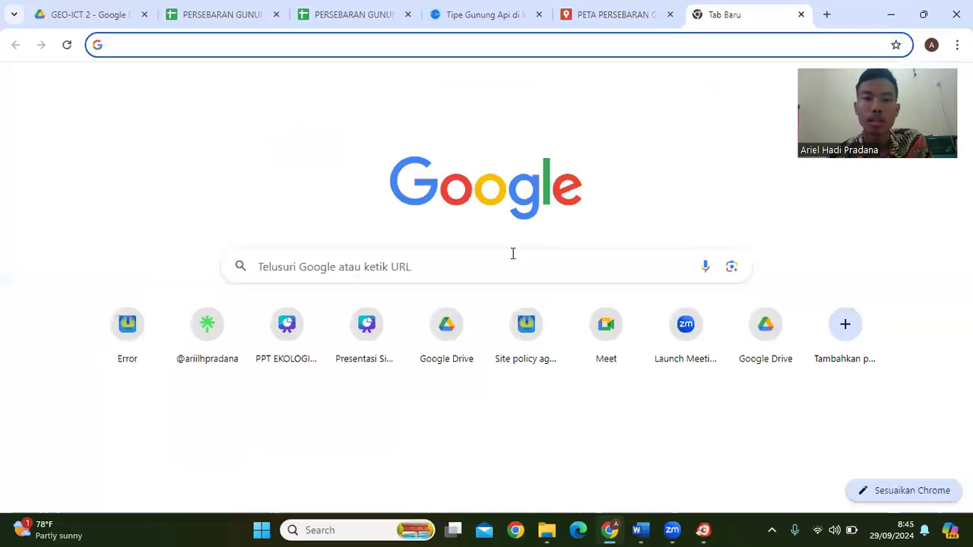
{"action": "left_click", "coordinate": [512, 254]}
{"action": "type", "text": "g"}
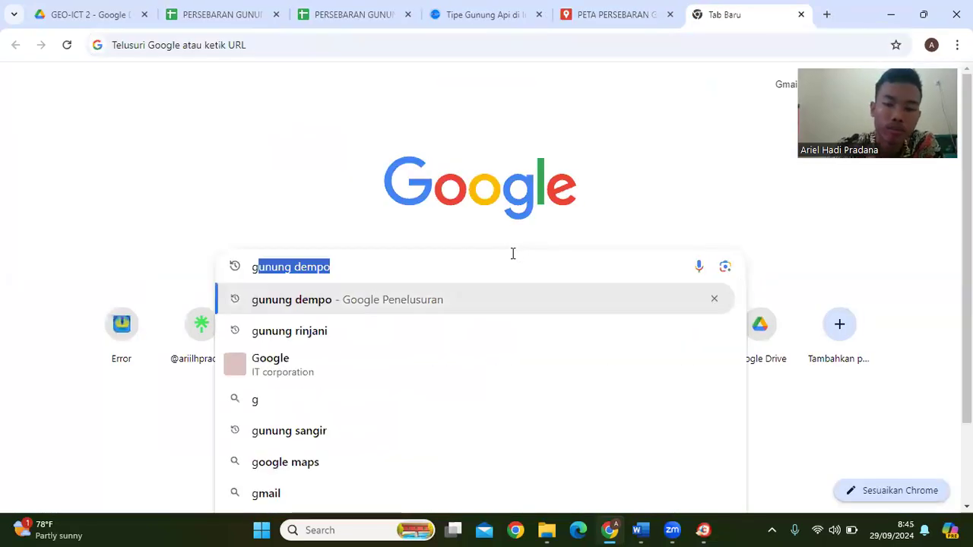
{"action": "type", "text": "ambar gunung a"}
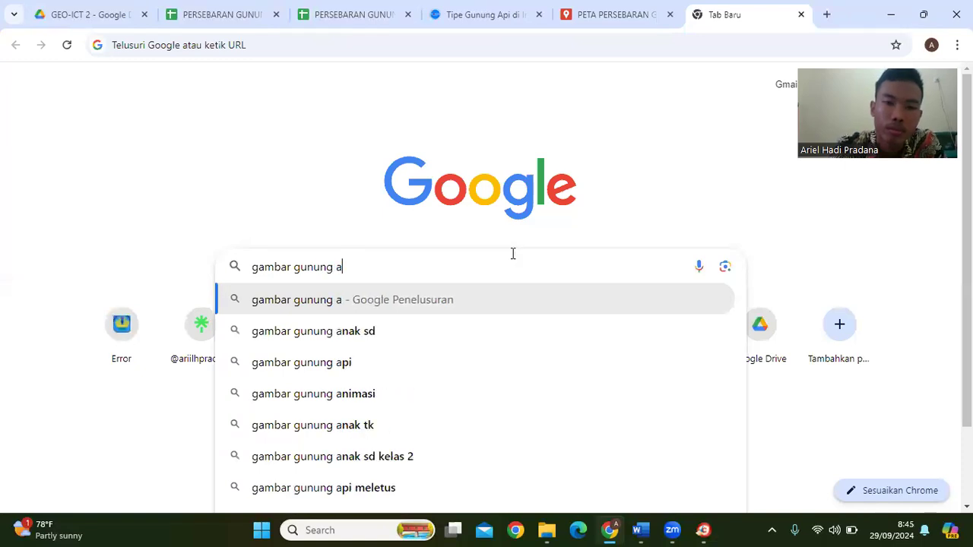
{"action": "type", "text": "nak krakatau"}
{"action": "key", "text": "Return"}
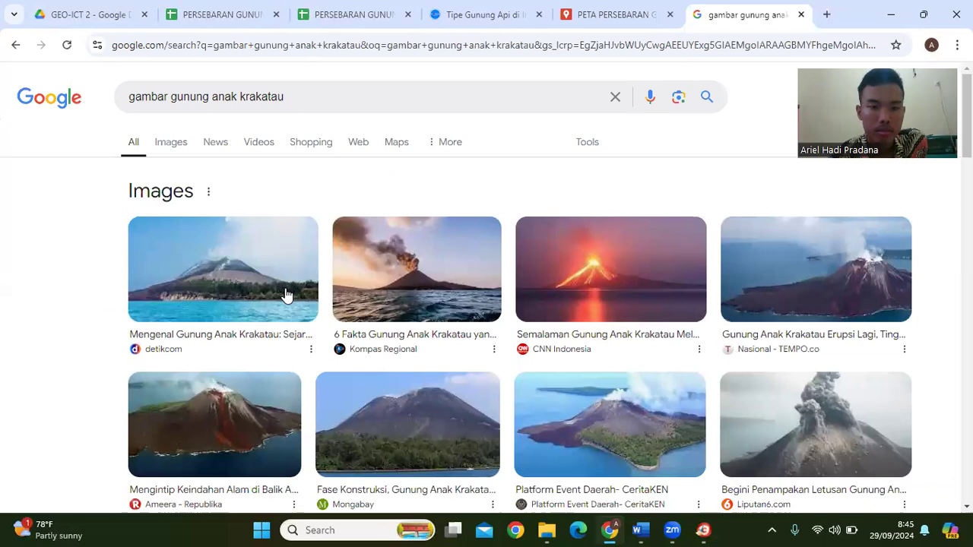
Preview the Ameera - Republika image of Anak Krakatau and copy its image address.
{"action": "left_click", "coordinate": [236, 450]}
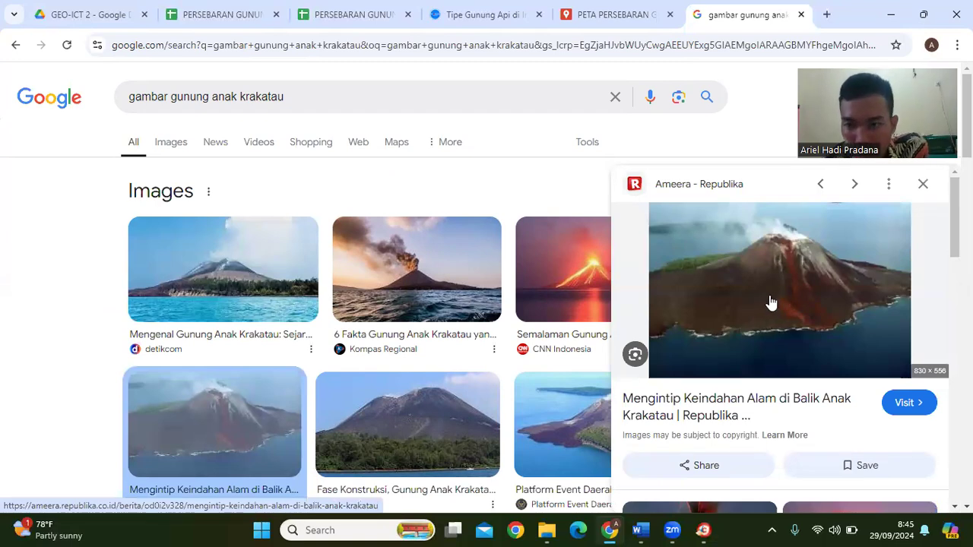
{"action": "right_click", "coordinate": [800, 247]}
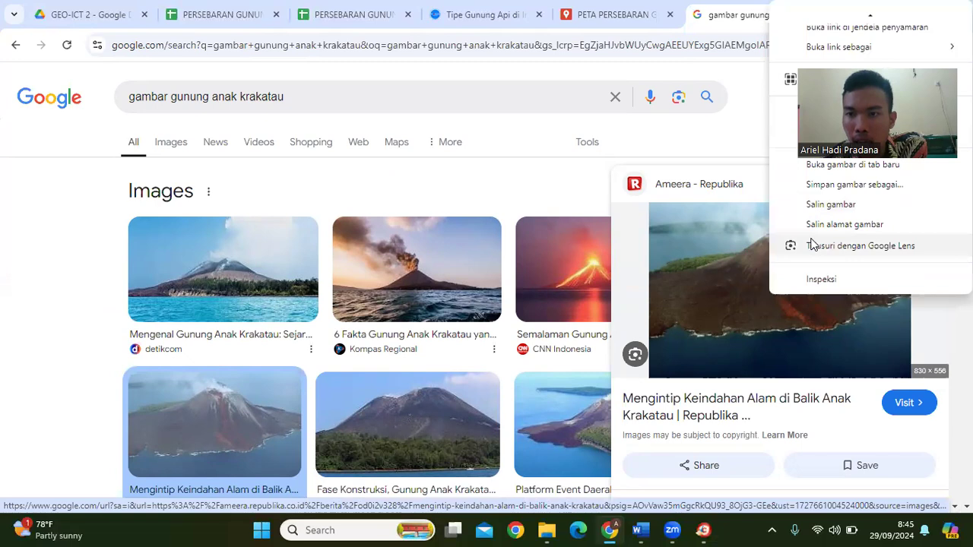
{"action": "scroll", "coordinate": [836, 204], "scroll_direction": "up", "scroll_amount": 2}
{"action": "scroll", "coordinate": [837, 203], "scroll_direction": "down", "scroll_amount": 1}
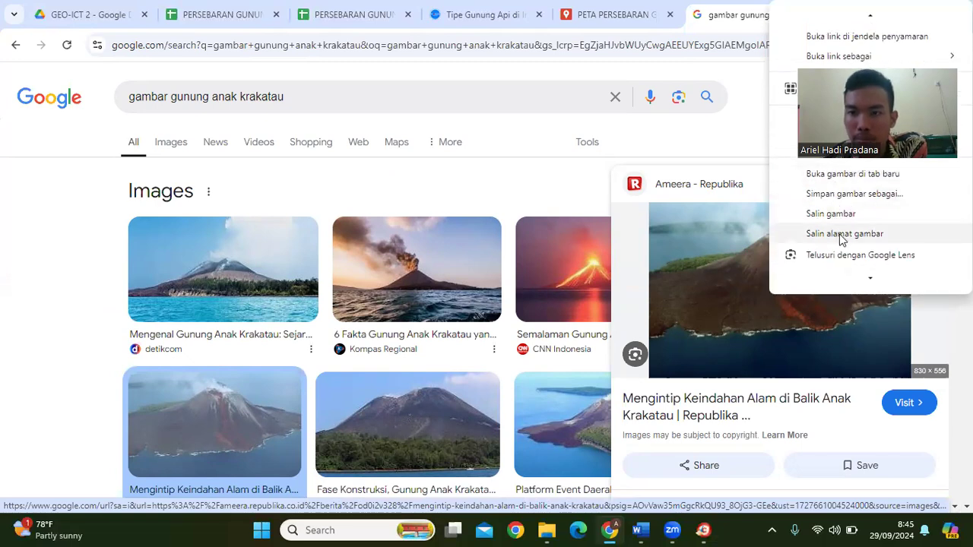
{"action": "left_click", "coordinate": [841, 238]}
Insert the picture from the copied image address into the Anak Krakatau marker on the map, save it and review the marker's details.
{"action": "left_click", "coordinate": [576, 12]}
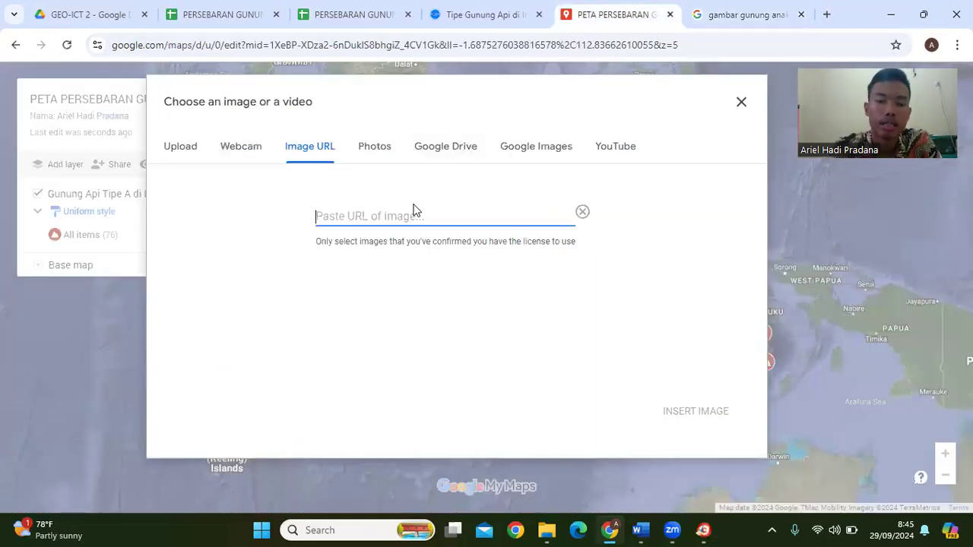
{"action": "key", "text": "ctrl+v"}
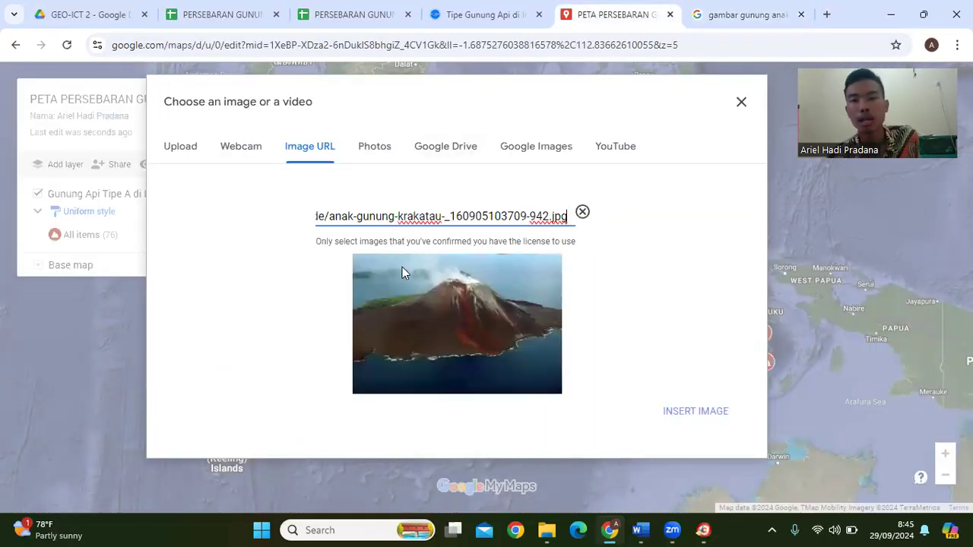
{"action": "left_click", "coordinate": [684, 409]}
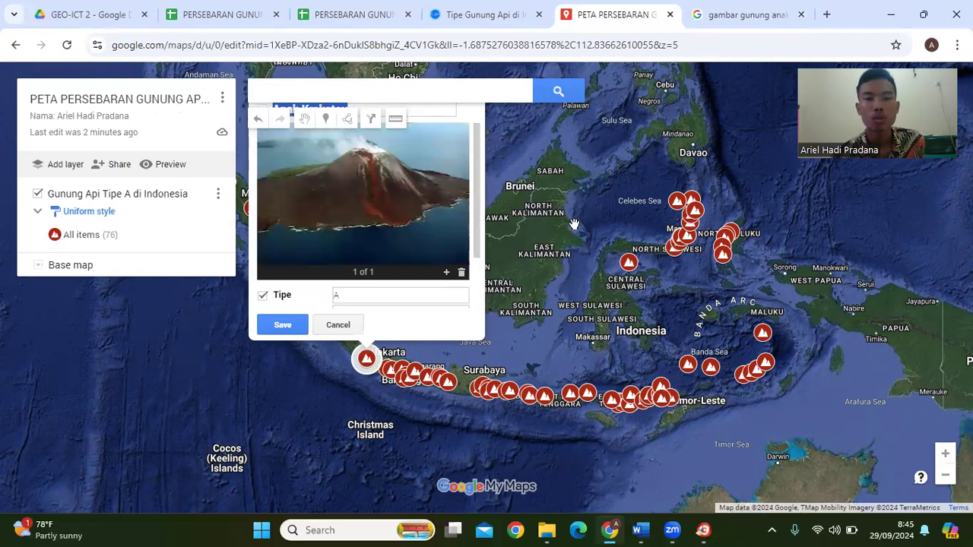
{"action": "left_click", "coordinate": [283, 327]}
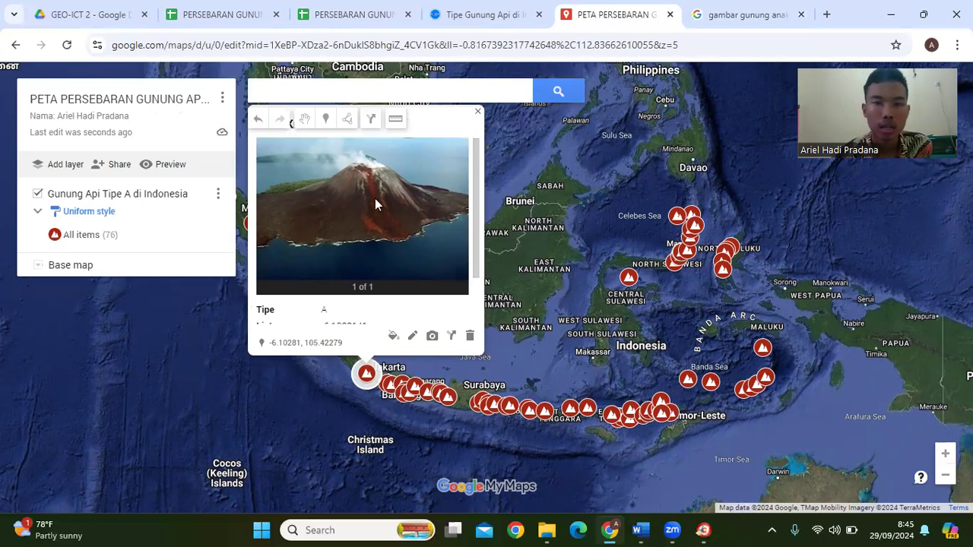
{"action": "scroll", "coordinate": [320, 277], "scroll_direction": "down", "scroll_amount": 1}
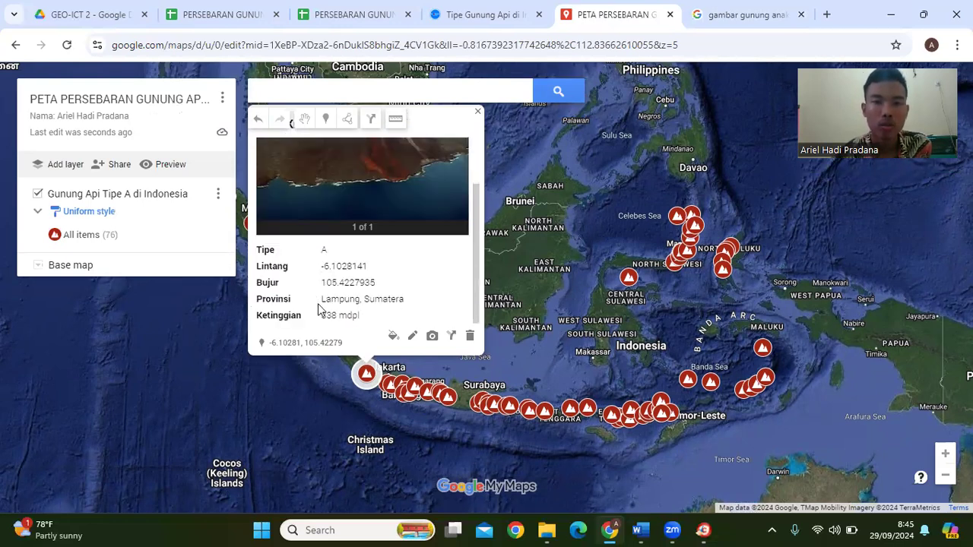
{"action": "left_click", "coordinate": [575, 254]}
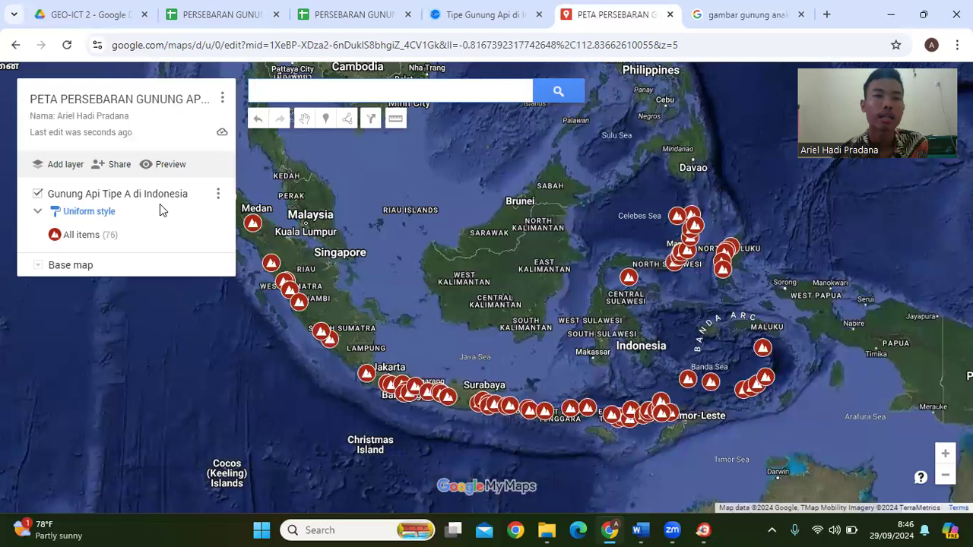
Add a new layer to the map and import plate-boundaries.kmz from the GEO-ICT2 folder in Documents into it.
{"action": "left_click", "coordinate": [50, 169]}
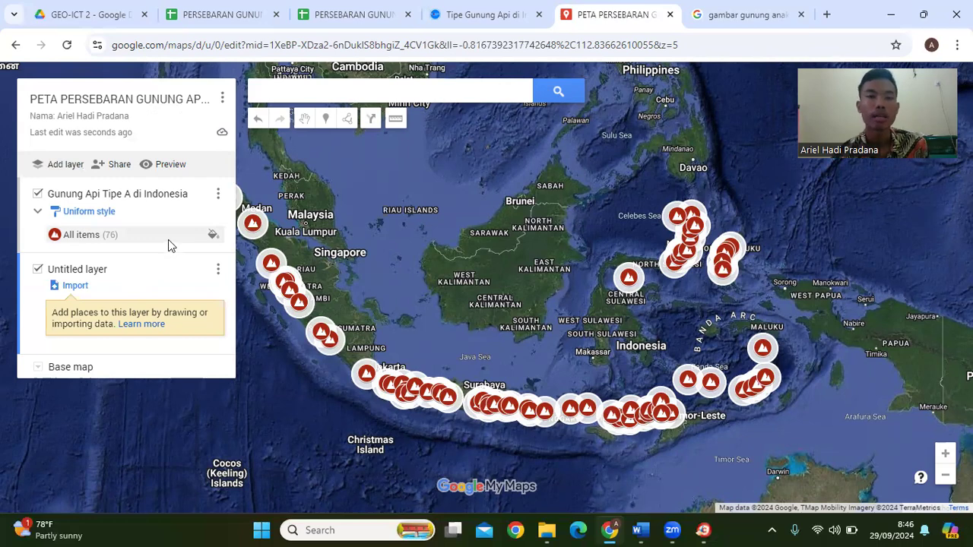
{"action": "left_click", "coordinate": [79, 288]}
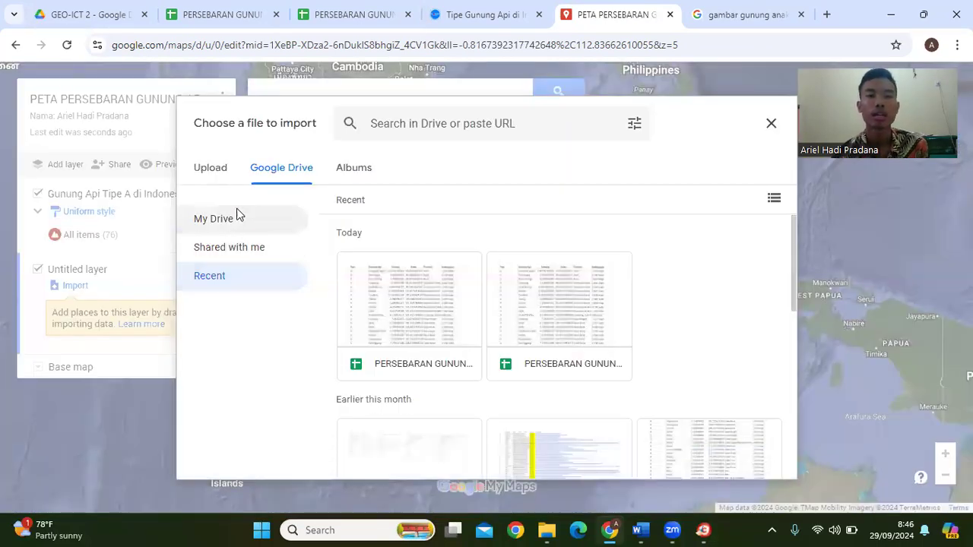
{"action": "left_click", "coordinate": [219, 177]}
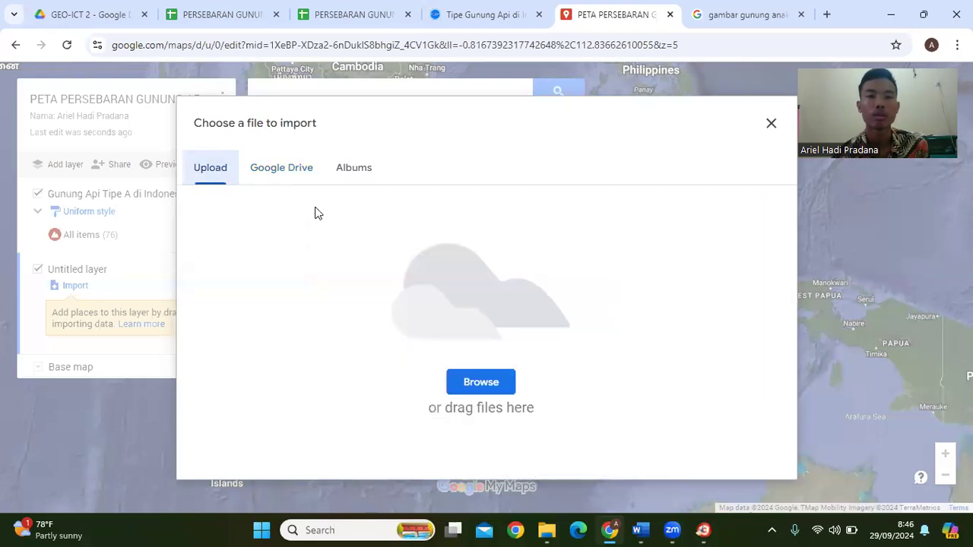
{"action": "left_click", "coordinate": [473, 390]}
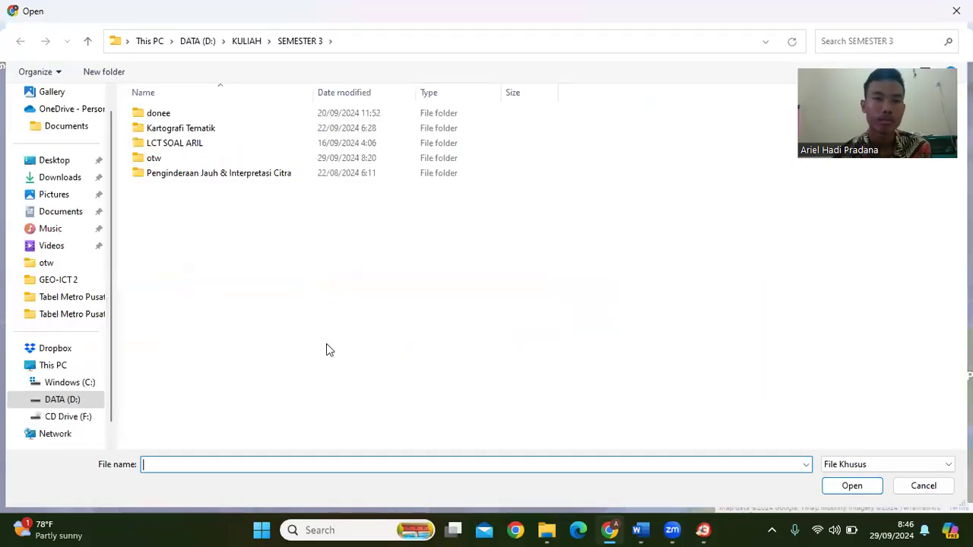
{"action": "left_click", "coordinate": [90, 179]}
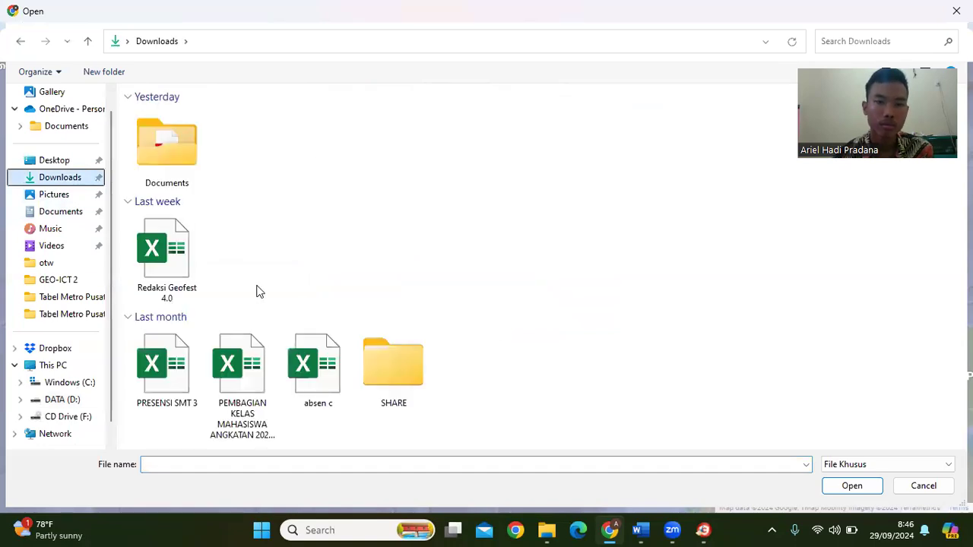
{"action": "left_click", "coordinate": [70, 213]}
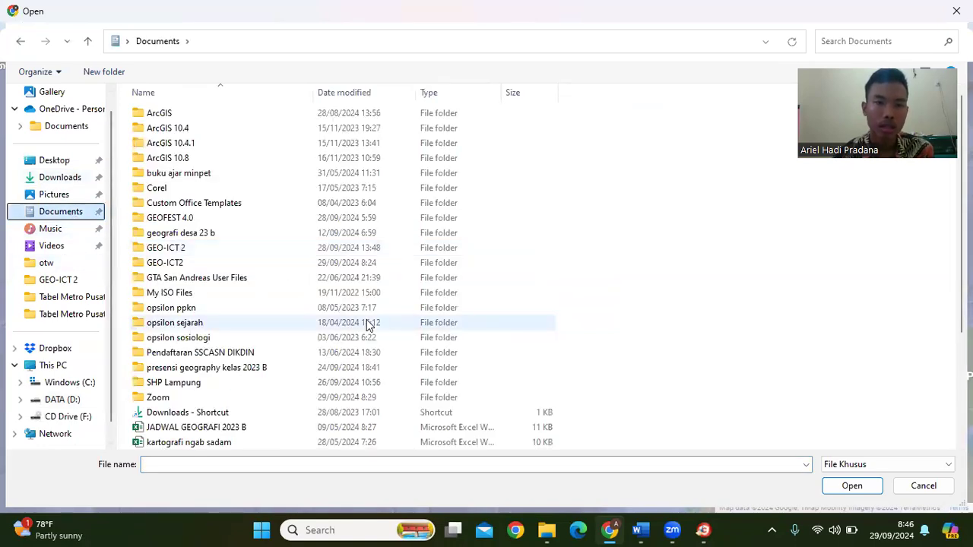
{"action": "double_click", "coordinate": [239, 264]}
{"action": "left_click", "coordinate": [178, 152]}
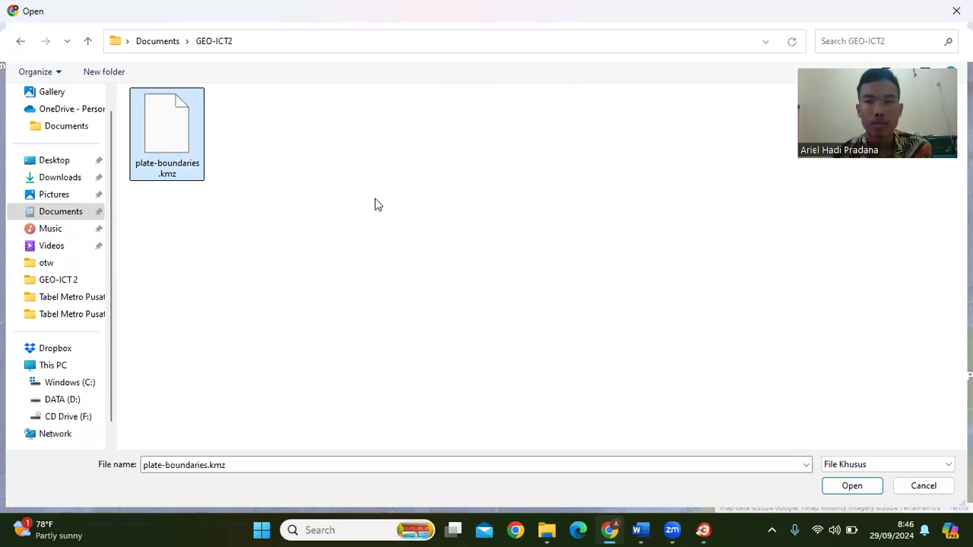
{"action": "left_click", "coordinate": [829, 490]}
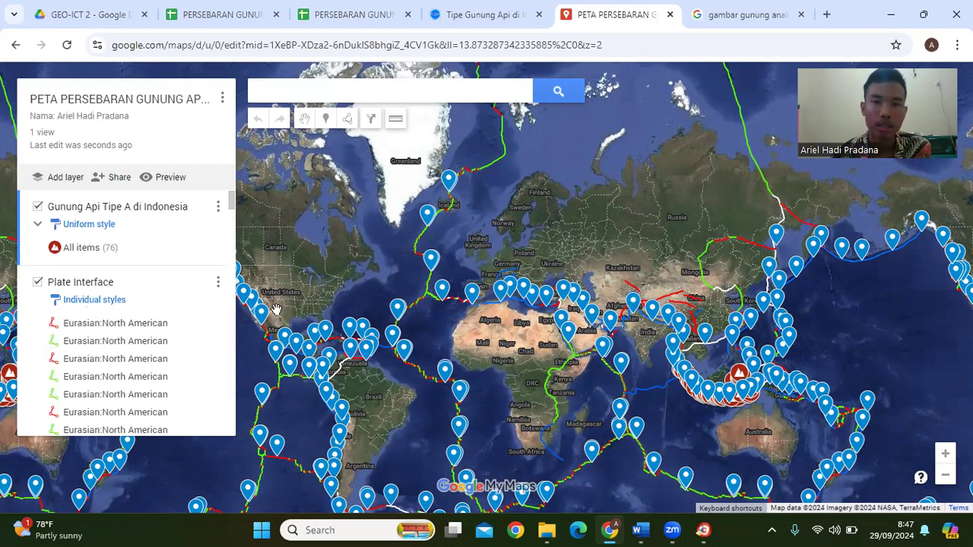
Look through the imported plate layers and hide the Plate Motion layer.
{"action": "scroll", "coordinate": [142, 346], "scroll_direction": "down", "scroll_amount": 5}
{"action": "scroll", "coordinate": [143, 348], "scroll_direction": "down", "scroll_amount": 1}
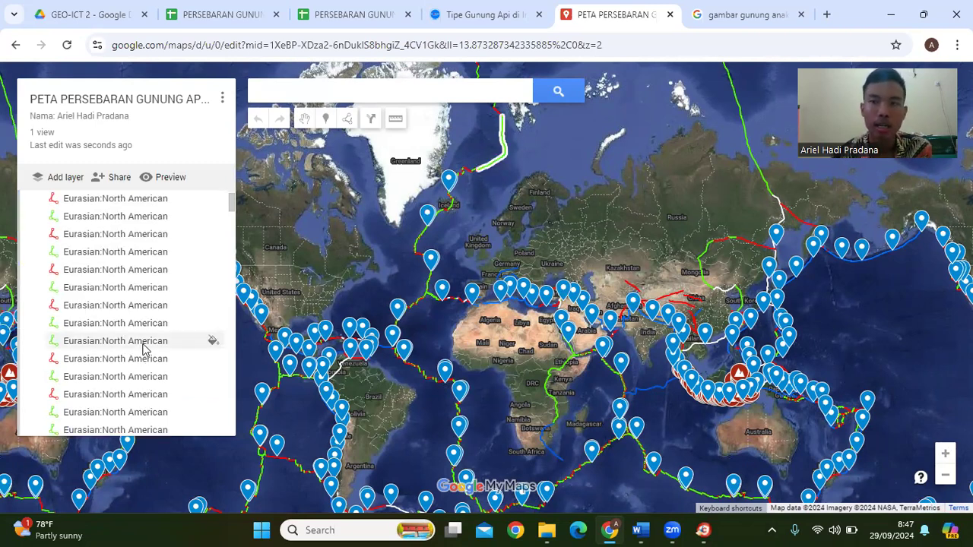
{"action": "scroll", "coordinate": [143, 348], "scroll_direction": "down", "scroll_amount": 5}
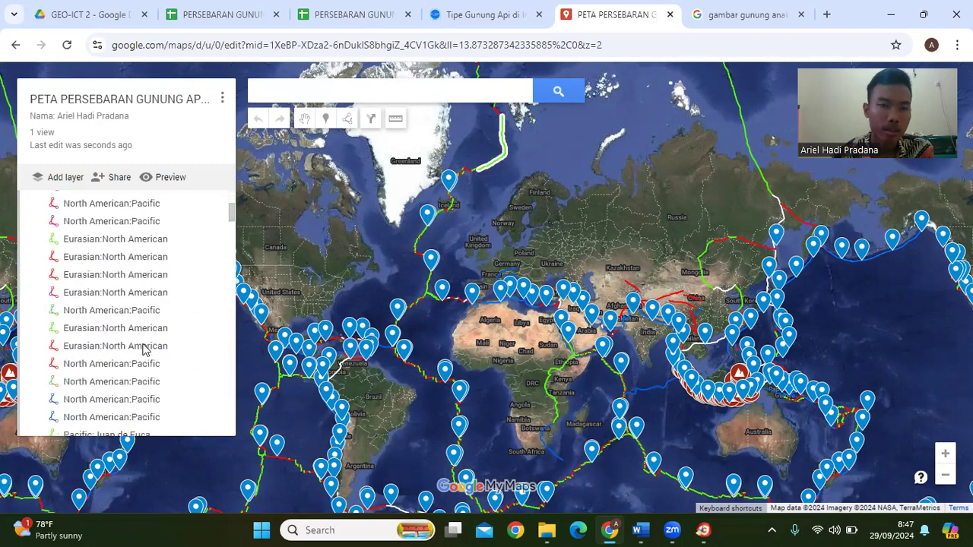
{"action": "scroll", "coordinate": [143, 348], "scroll_direction": "down", "scroll_amount": 6}
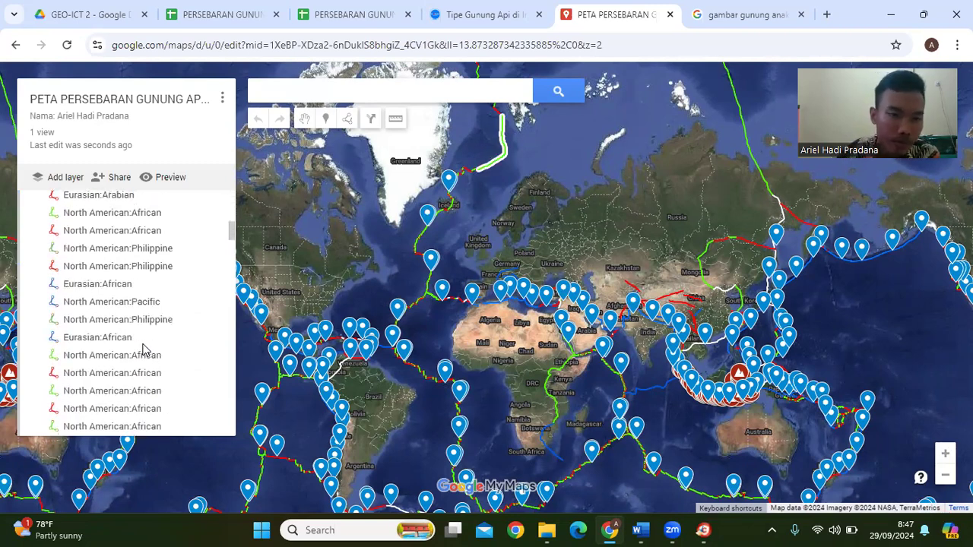
{"action": "scroll", "coordinate": [143, 348], "scroll_direction": "down", "scroll_amount": 3}
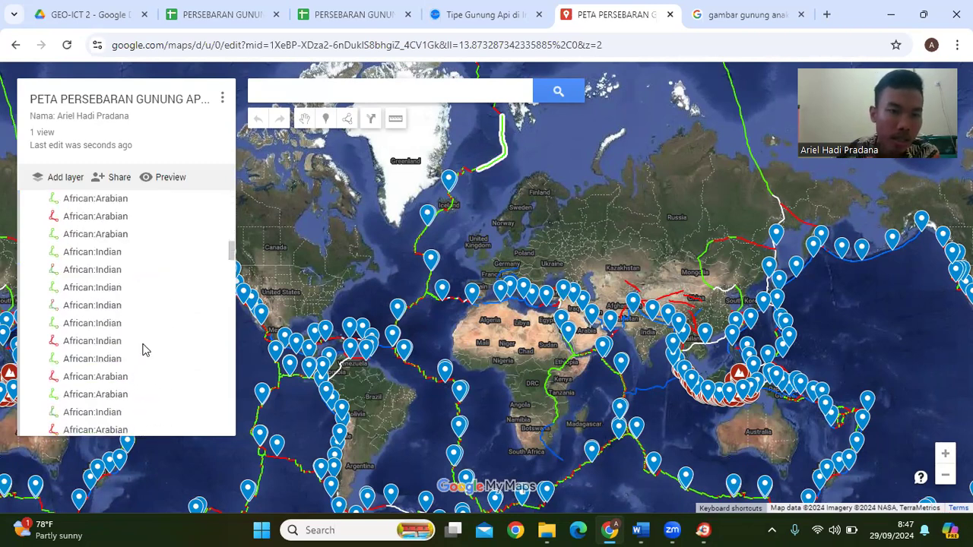
{"action": "scroll", "coordinate": [143, 349], "scroll_direction": "down", "scroll_amount": 2}
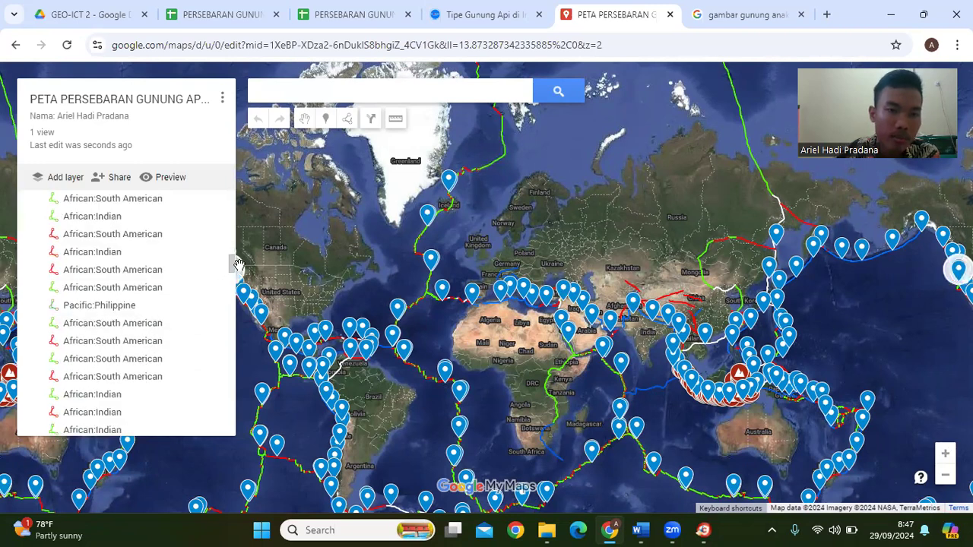
{"action": "left_click_drag", "start_coordinate": [234, 267], "coordinate": [248, 399]}
{"action": "scroll", "coordinate": [185, 382], "scroll_direction": "up", "scroll_amount": 3}
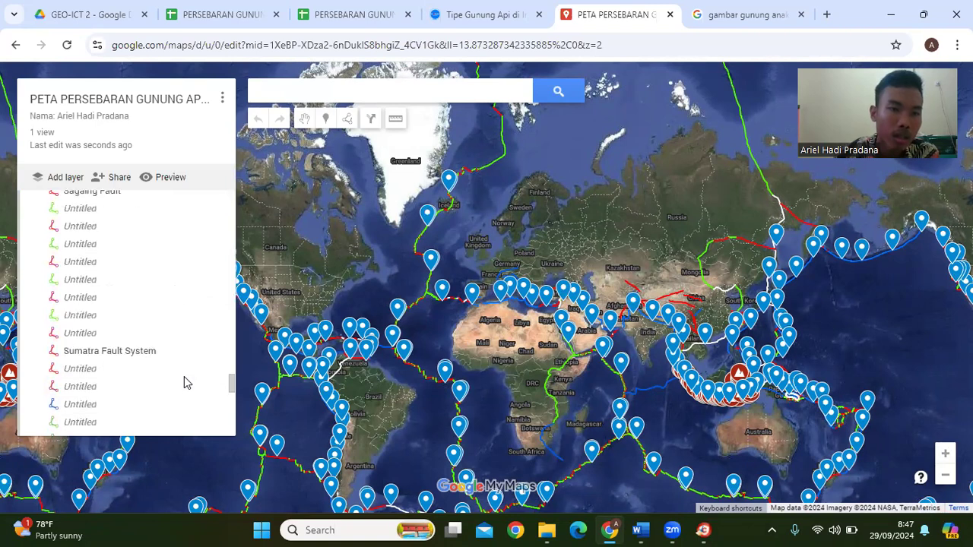
{"action": "scroll", "coordinate": [185, 382], "scroll_direction": "up", "scroll_amount": 8}
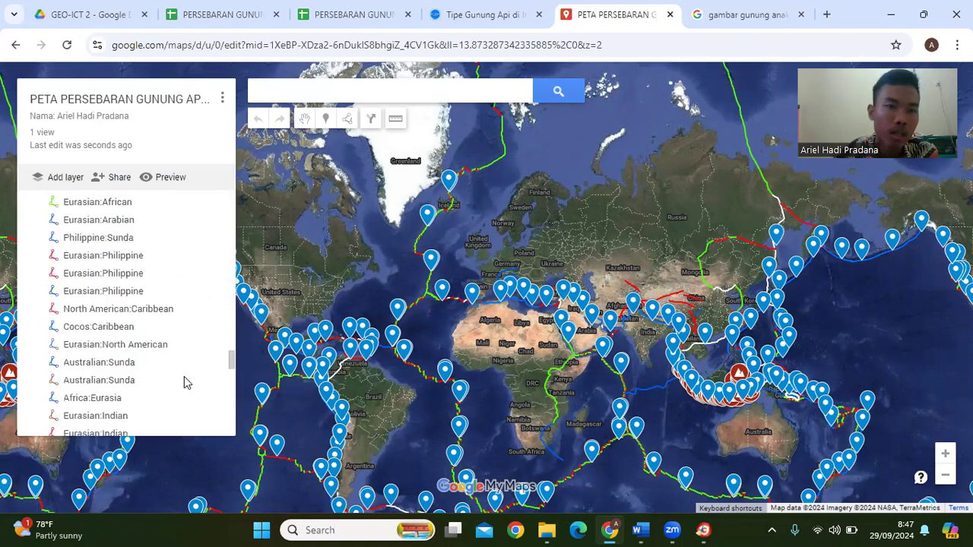
{"action": "scroll", "coordinate": [185, 382], "scroll_direction": "down", "scroll_amount": 5}
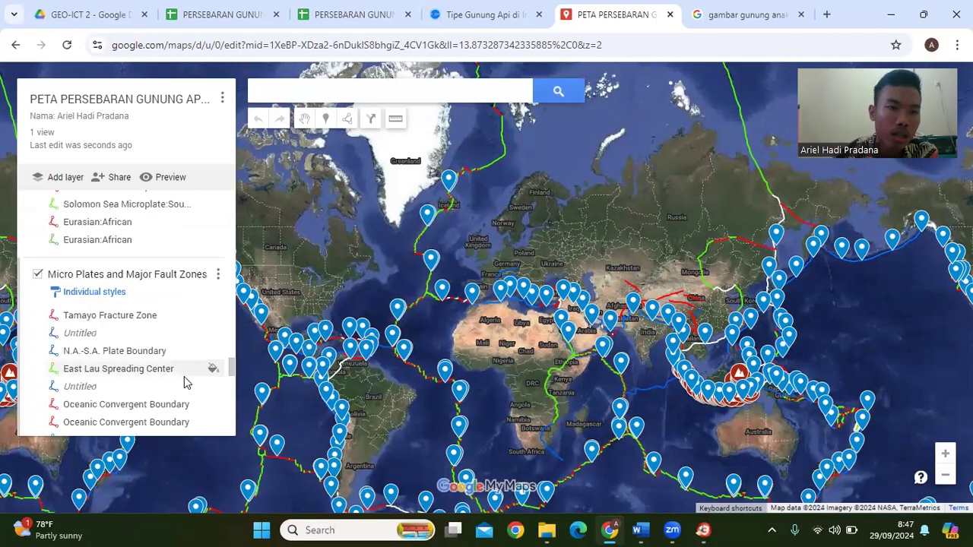
{"action": "scroll", "coordinate": [185, 383], "scroll_direction": "down", "scroll_amount": 10}
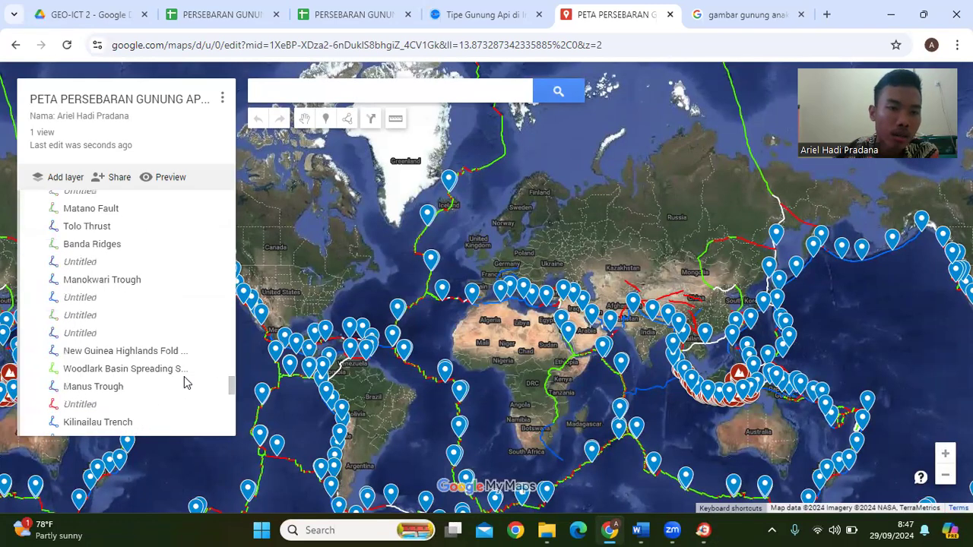
{"action": "scroll", "coordinate": [185, 382], "scroll_direction": "down", "scroll_amount": 10}
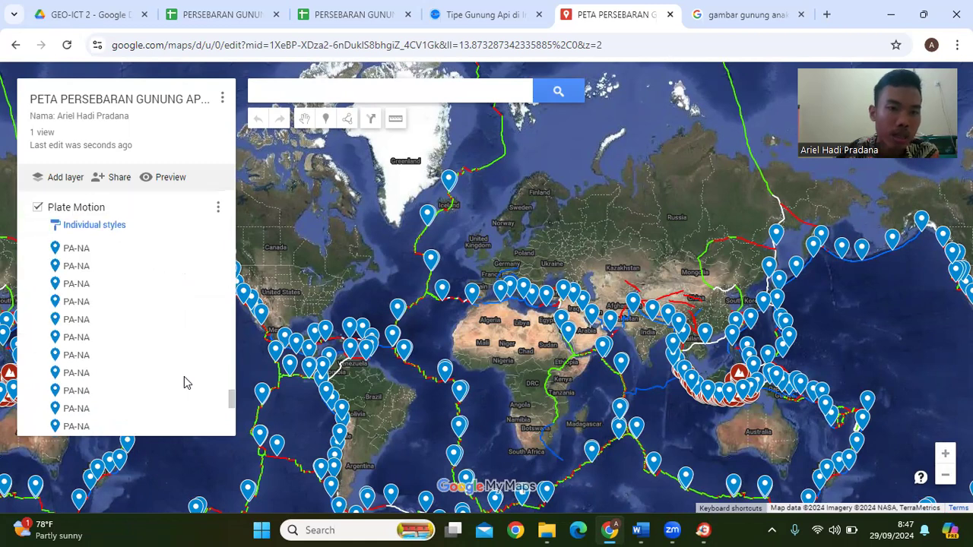
{"action": "scroll", "coordinate": [185, 382], "scroll_direction": "up", "scroll_amount": 1}
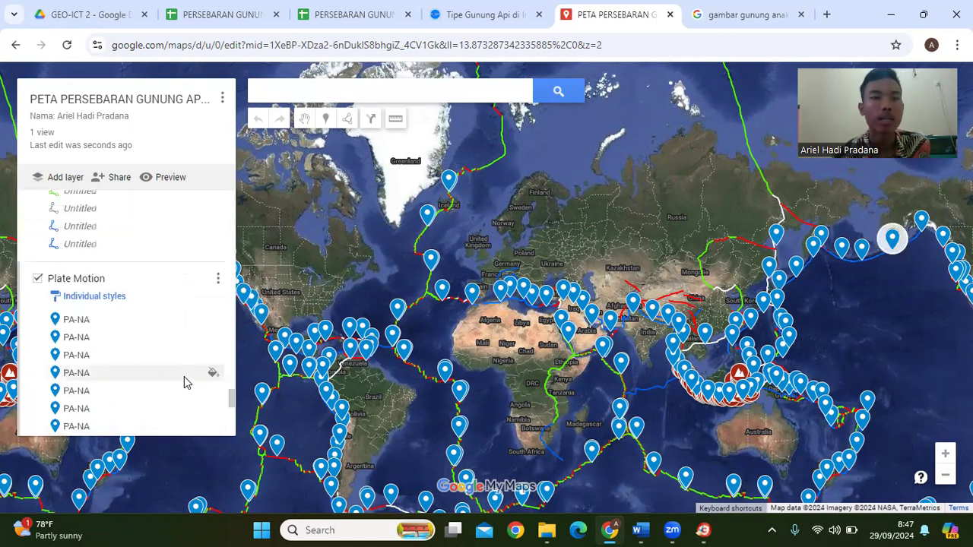
{"action": "left_click", "coordinate": [37, 279]}
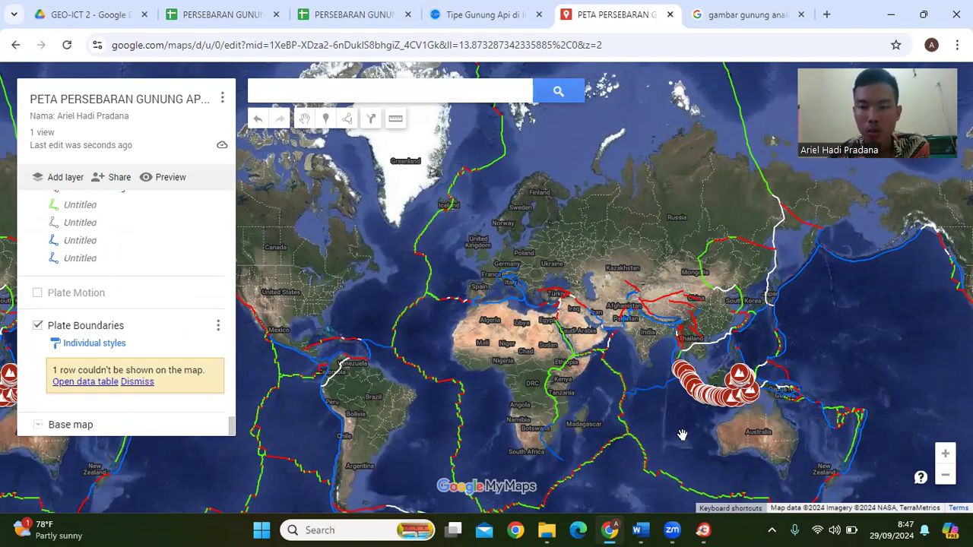
Inspect the details of the plate boundary line south of Java and view its course along the Indonesian volcanoes.
{"action": "scroll", "coordinate": [682, 435], "scroll_direction": "up", "scroll_amount": 3}
{"action": "left_click_drag", "start_coordinate": [816, 357], "coordinate": [334, 512]}
{"action": "left_click_drag", "start_coordinate": [358, 320], "coordinate": [419, 431]}
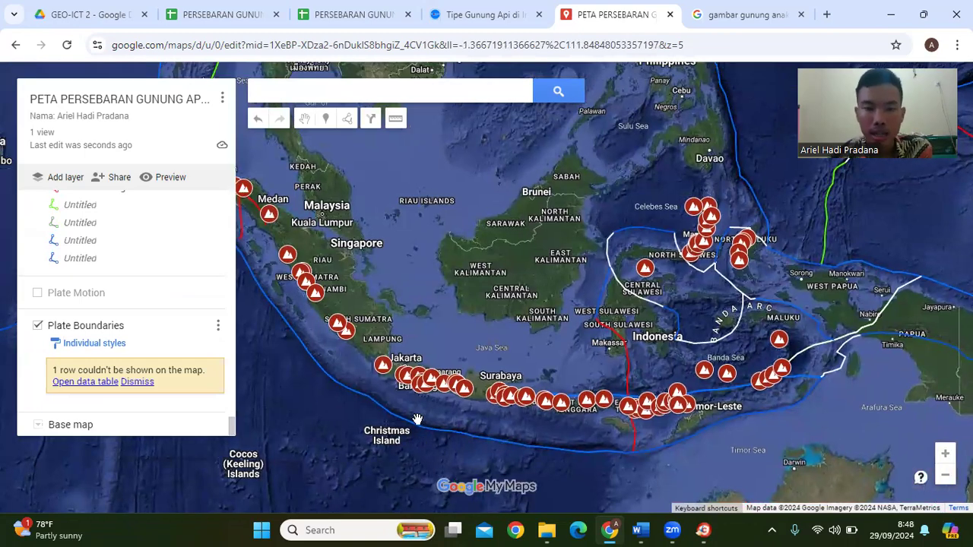
{"action": "scroll", "coordinate": [381, 415], "scroll_direction": "up", "scroll_amount": 2}
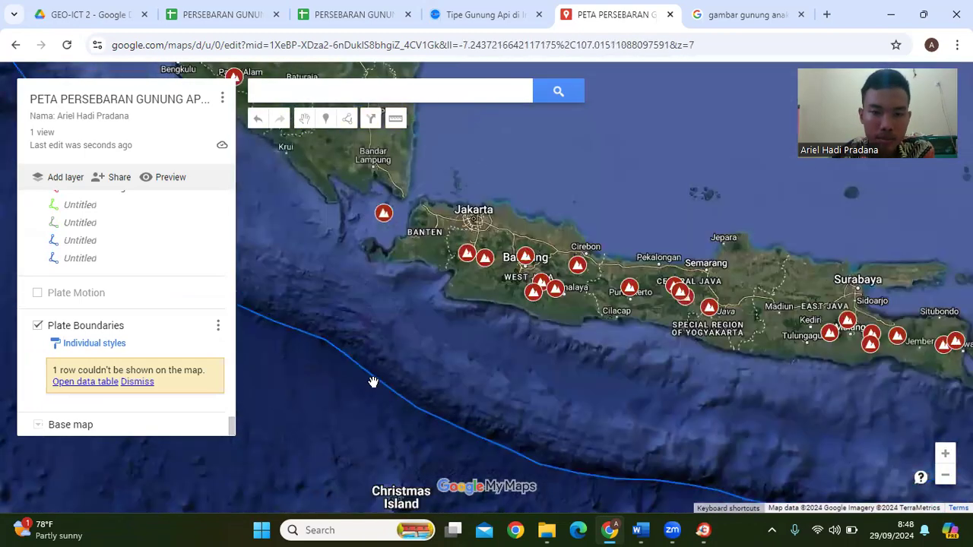
{"action": "left_click", "coordinate": [375, 382]}
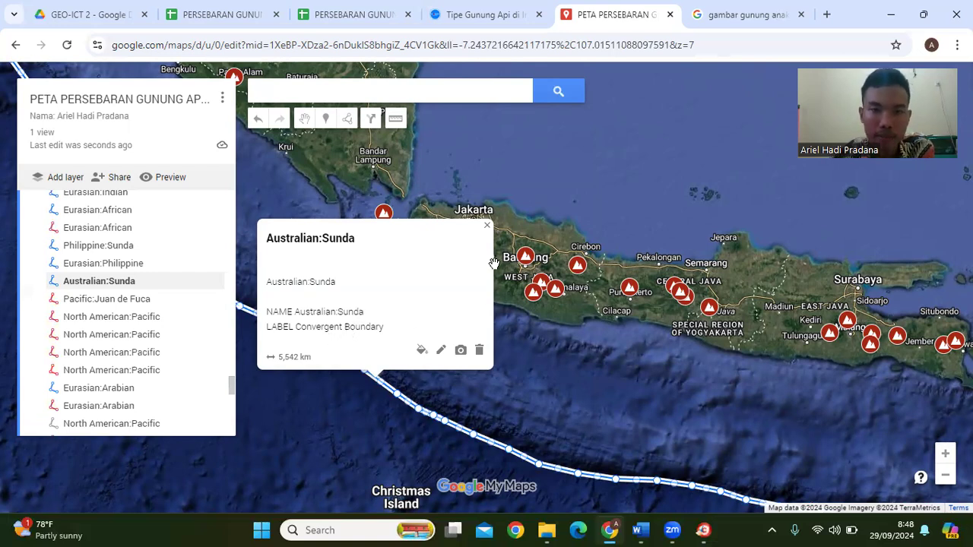
{"action": "left_click", "coordinate": [488, 225]}
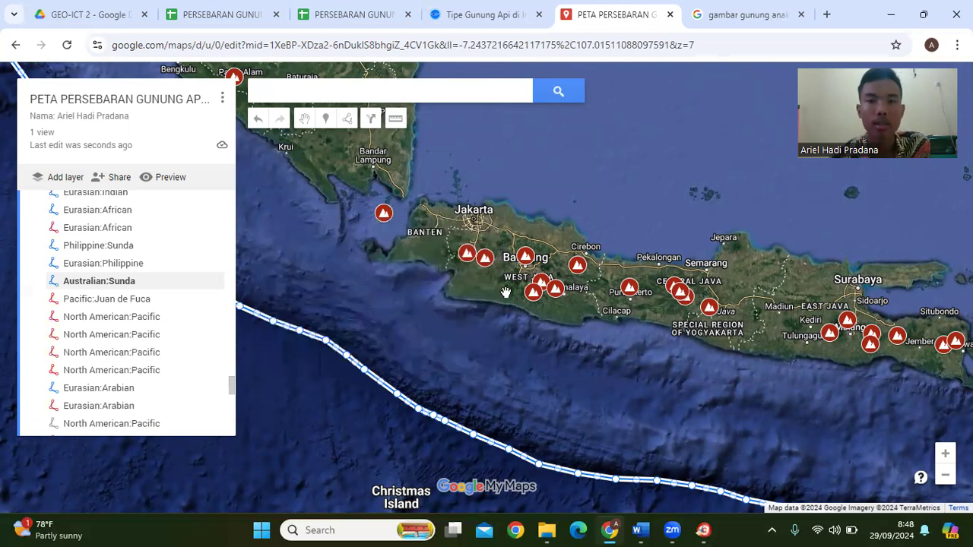
{"action": "left_click_drag", "start_coordinate": [580, 367], "coordinate": [500, 455]}
{"action": "scroll", "coordinate": [502, 455], "scroll_direction": "down", "scroll_amount": 3}
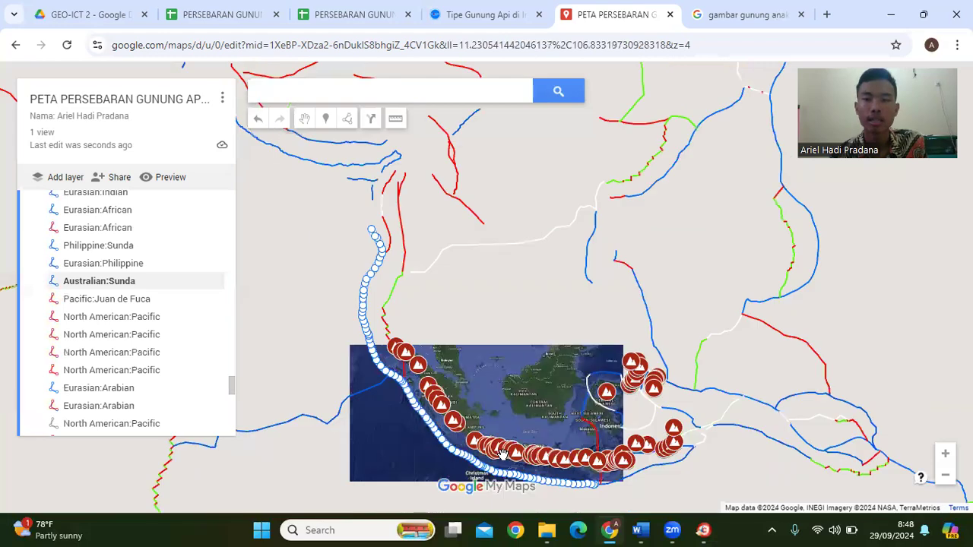
{"action": "scroll", "coordinate": [502, 455], "scroll_direction": "up", "scroll_amount": 1}
{"action": "left_click_drag", "start_coordinate": [601, 390], "coordinate": [588, 366]}
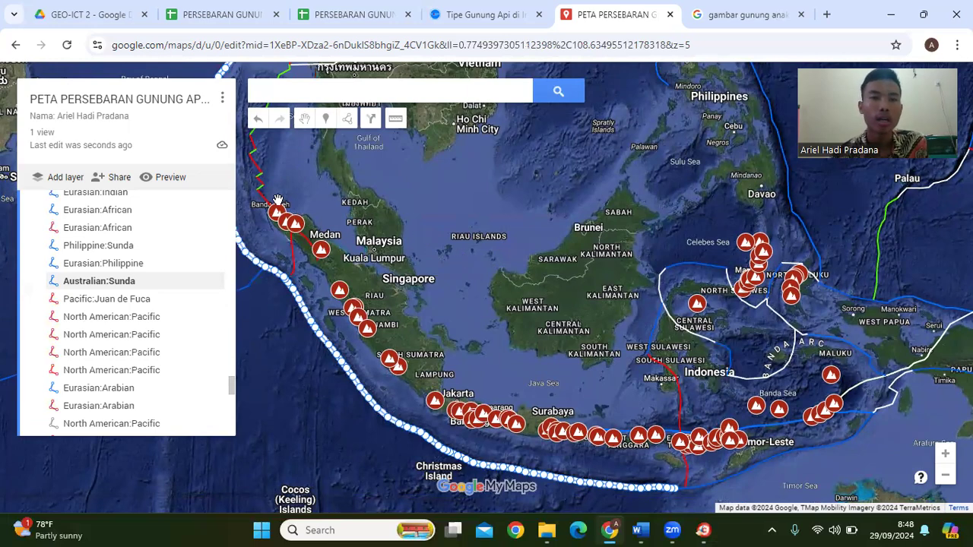
Share the map so anyone with the link can view it and others can find it on the internet, and copy its link.
{"action": "left_click", "coordinate": [114, 179]}
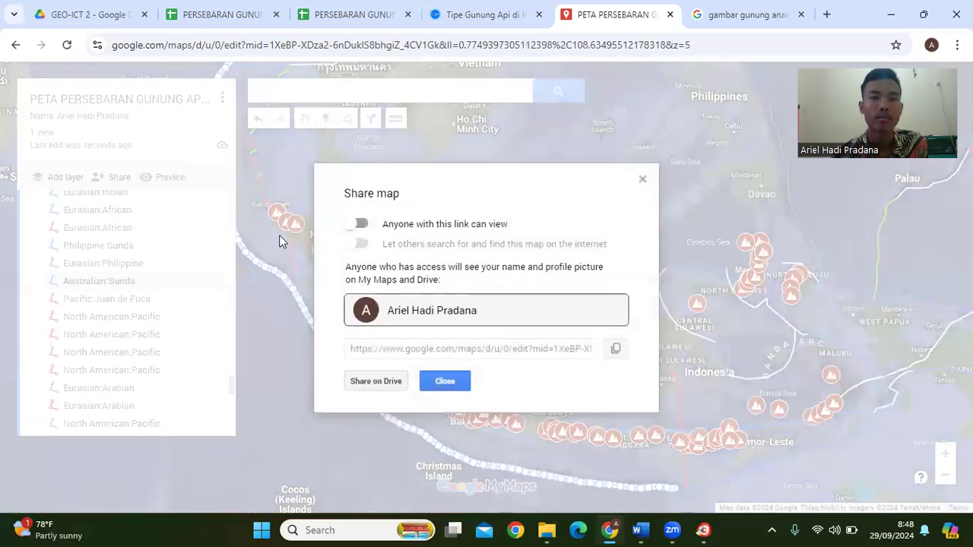
{"action": "left_click", "coordinate": [354, 226]}
{"action": "left_click", "coordinate": [357, 245]}
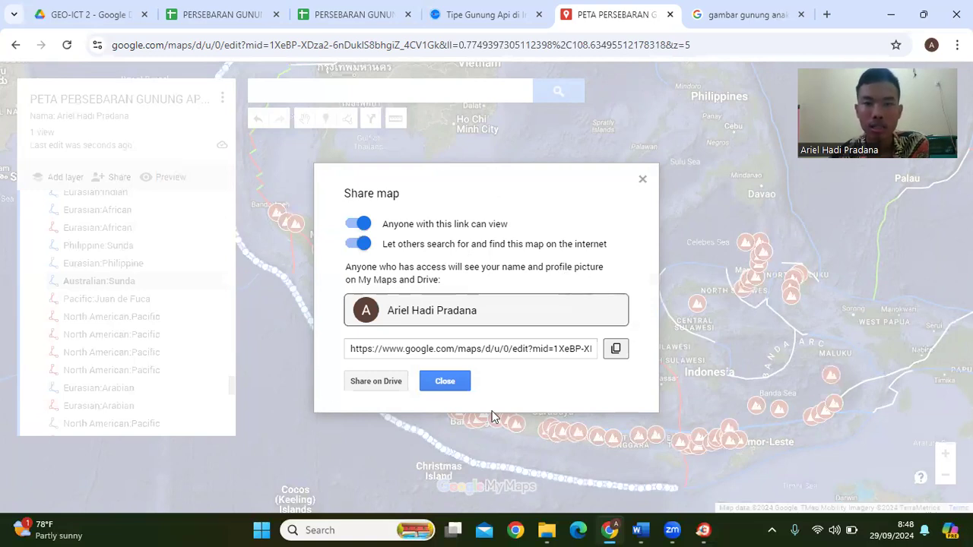
{"action": "left_click", "coordinate": [616, 349]}
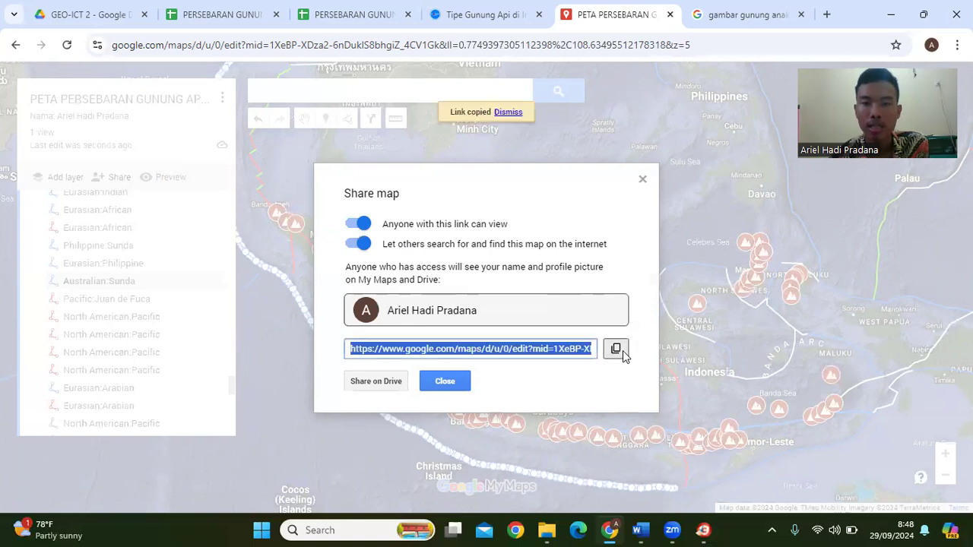
{"action": "left_click", "coordinate": [445, 381]}
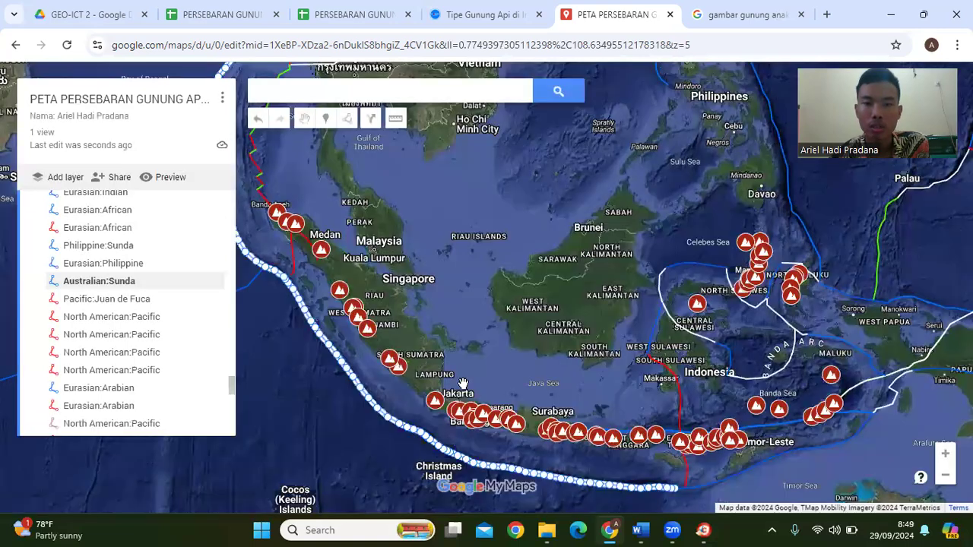